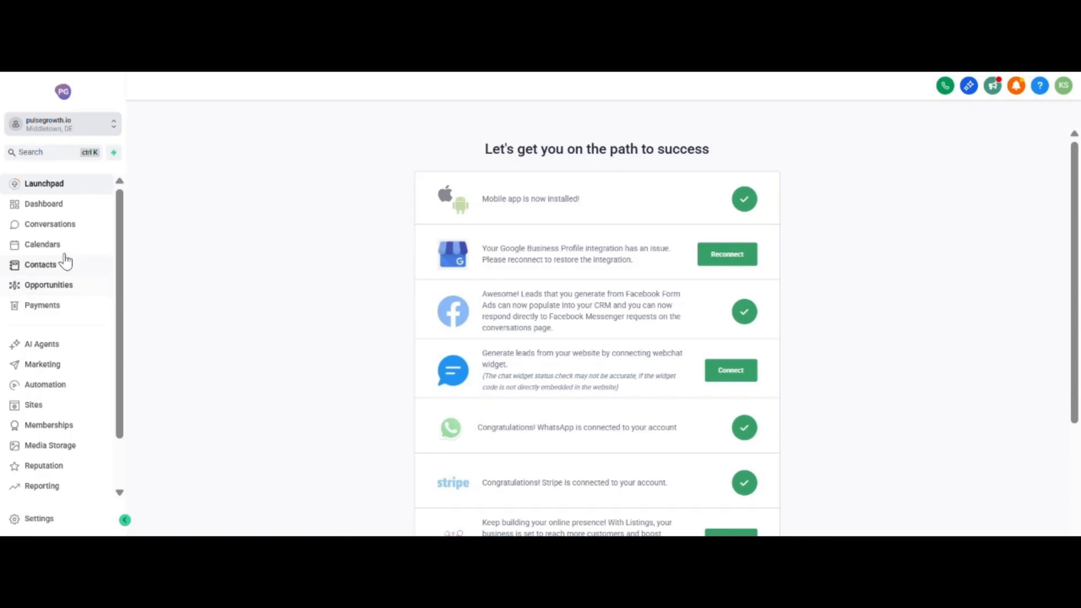
Start a new opportunities pipeline and name it Test Pipeline.
{"action": "left_click", "coordinate": [64, 287]}
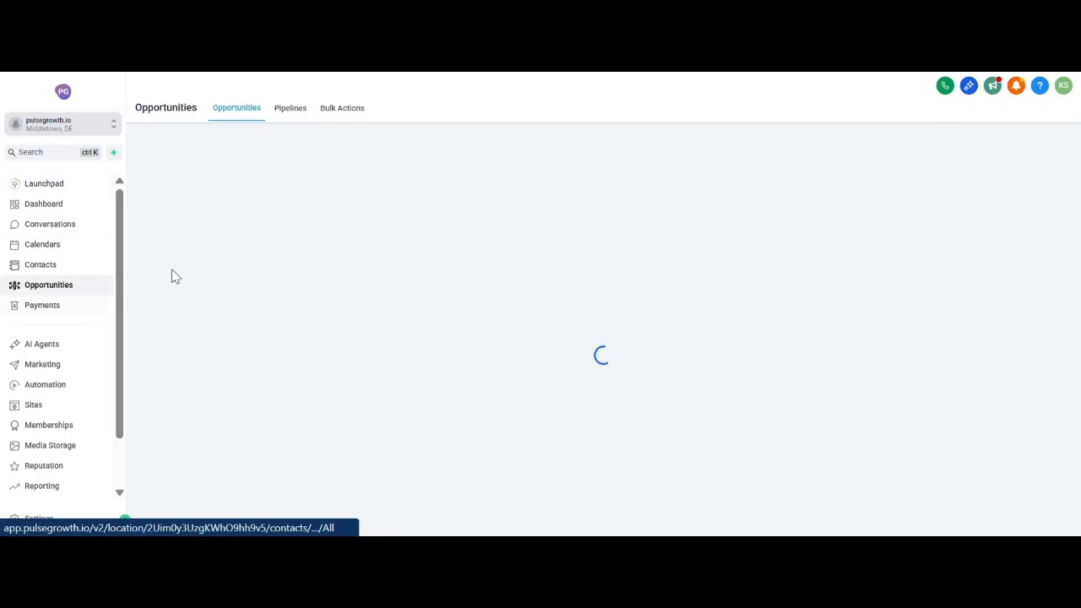
{"action": "left_click", "coordinate": [289, 113]}
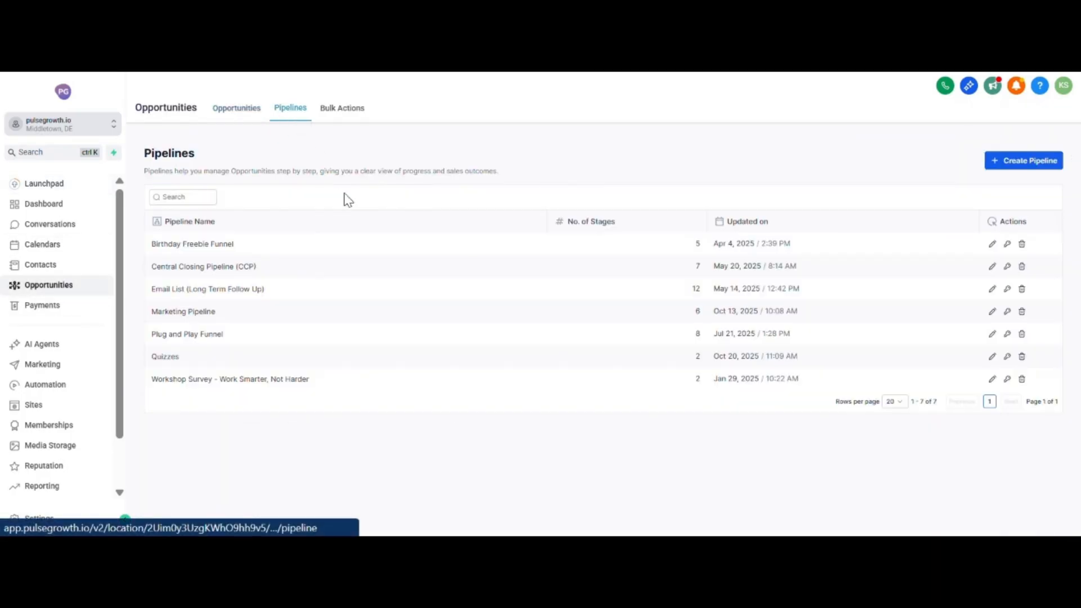
{"action": "left_click", "coordinate": [1025, 163]}
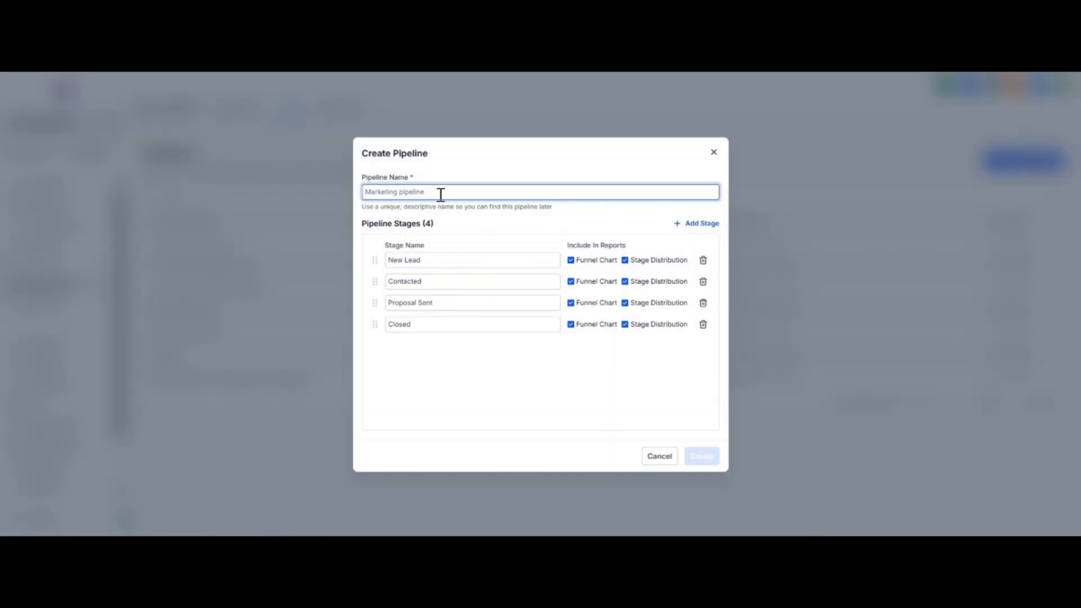
{"action": "type", "text": "Test Pipeline"}
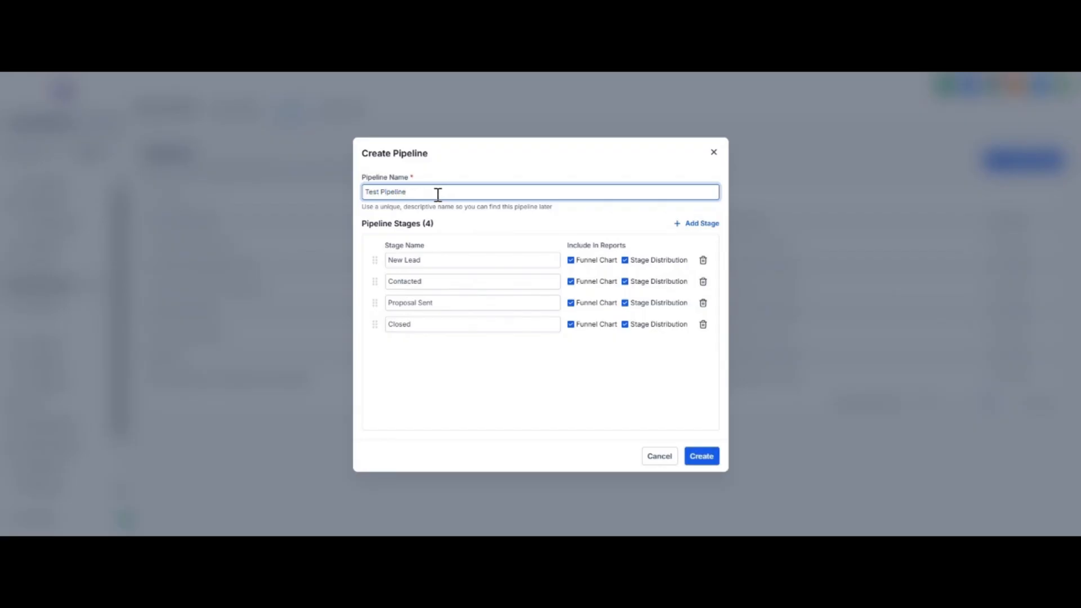
{"action": "left_click_drag", "start_coordinate": [440, 264], "coordinate": [379, 280]}
{"action": "left_click_drag", "start_coordinate": [431, 303], "coordinate": [381, 331]}
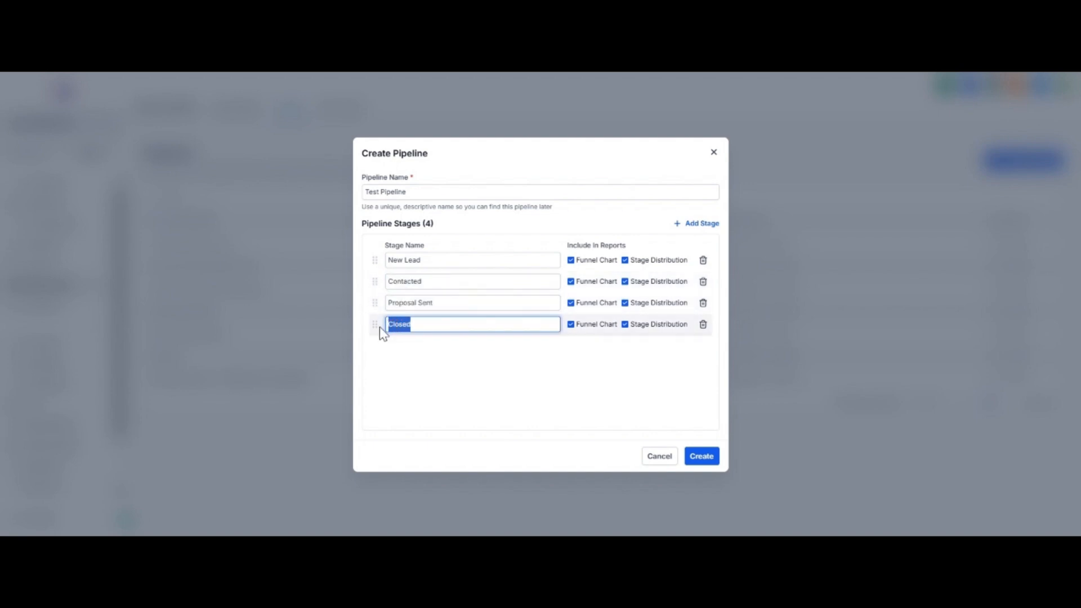
Add a stage named Appointment Booked to the new pipeline.
{"action": "left_click", "coordinate": [692, 228]}
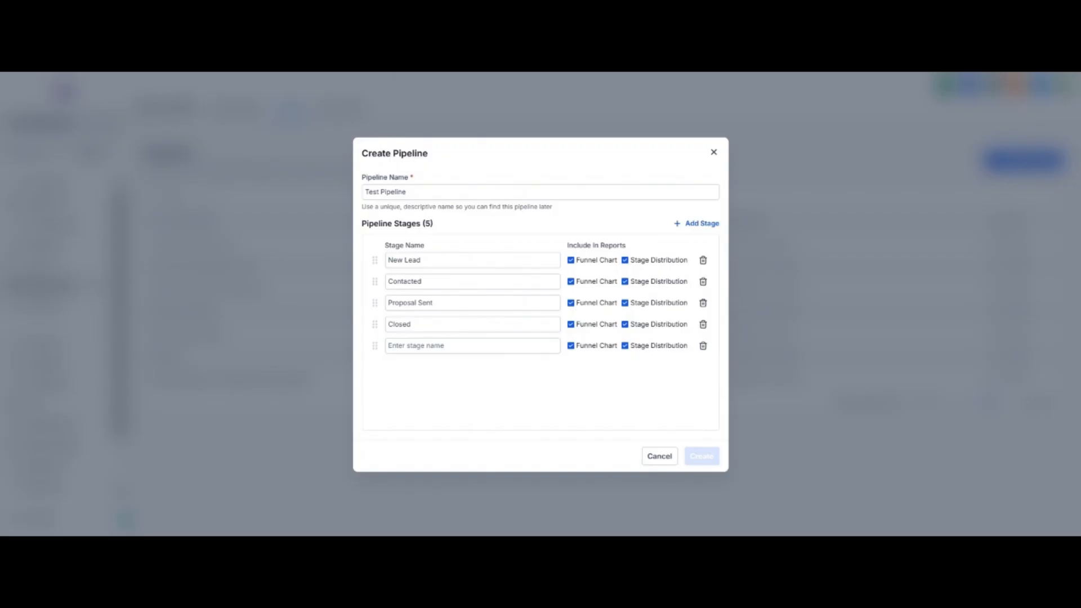
{"action": "left_click", "coordinate": [438, 345]}
{"action": "type", "text": "Appointment Booked"}
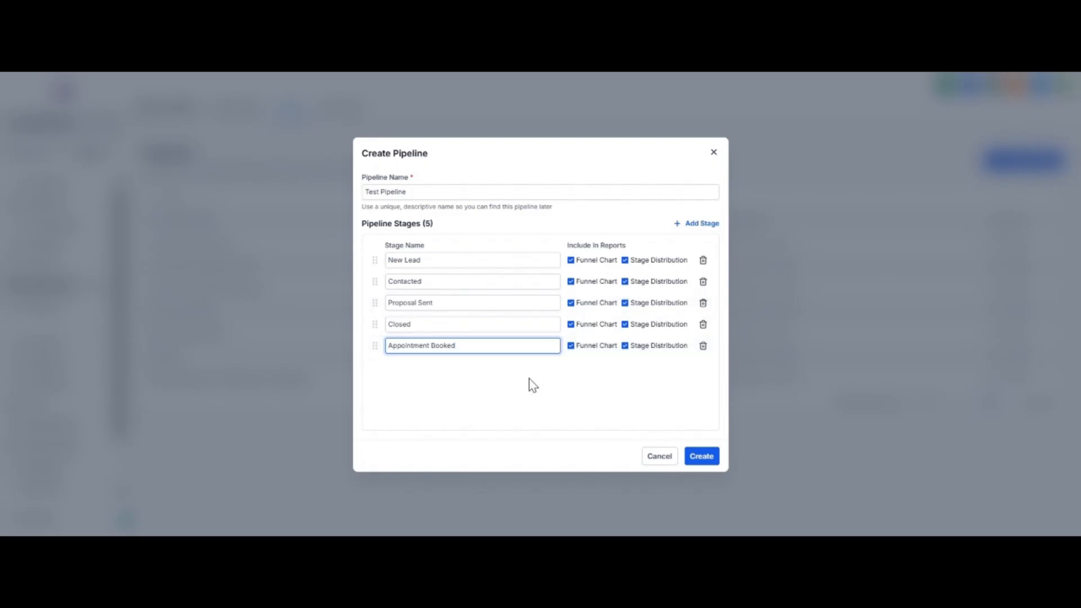
{"action": "left_click", "coordinate": [533, 386]}
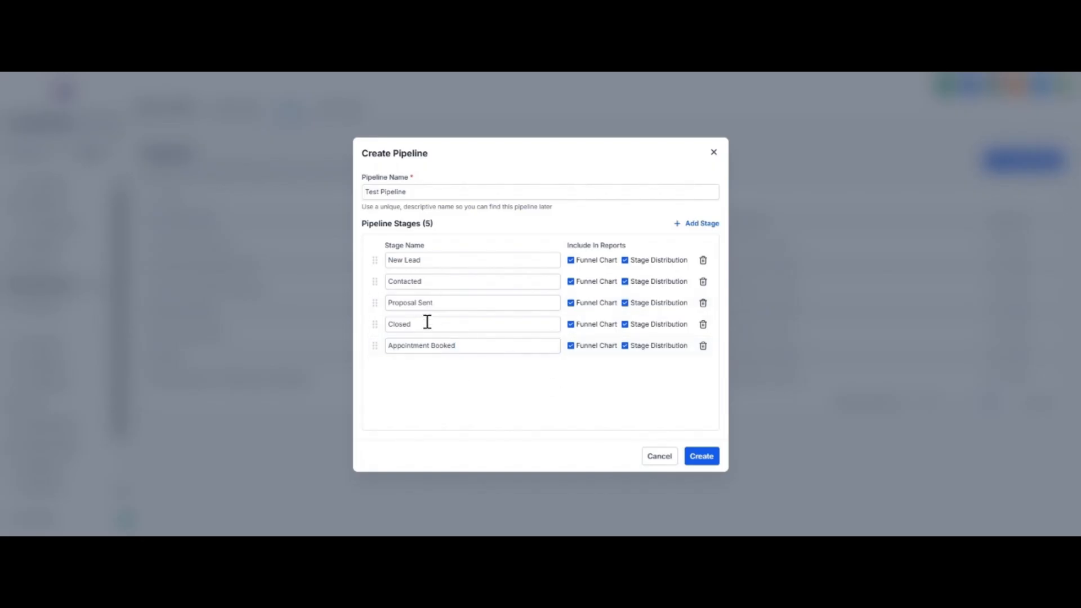
Delete the Closed and Proposal Sent stages and create the pipeline.
{"action": "left_click", "coordinate": [703, 325]}
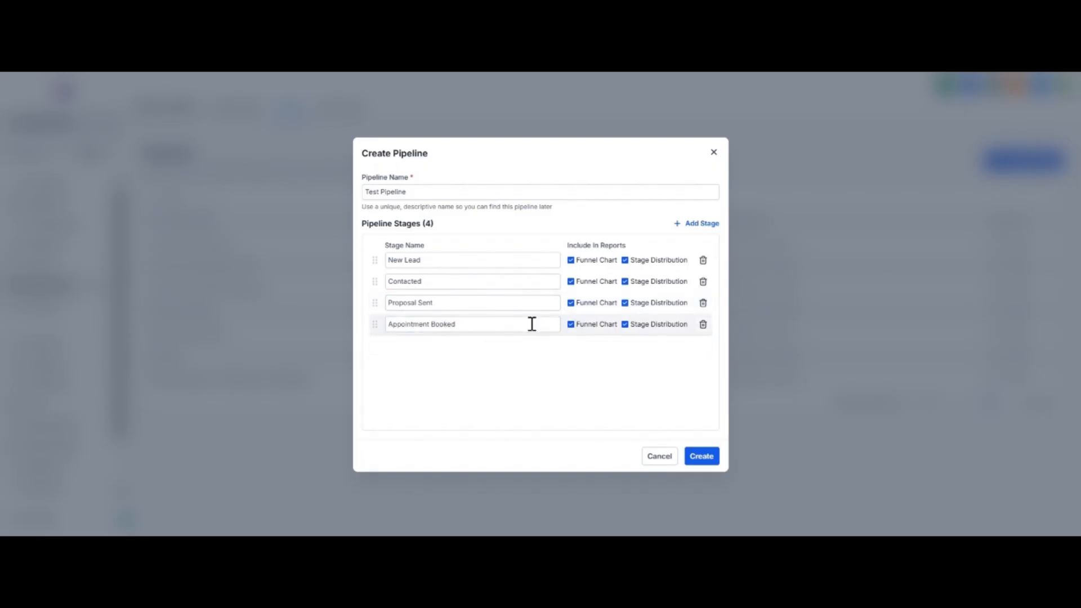
{"action": "left_click", "coordinate": [703, 304]}
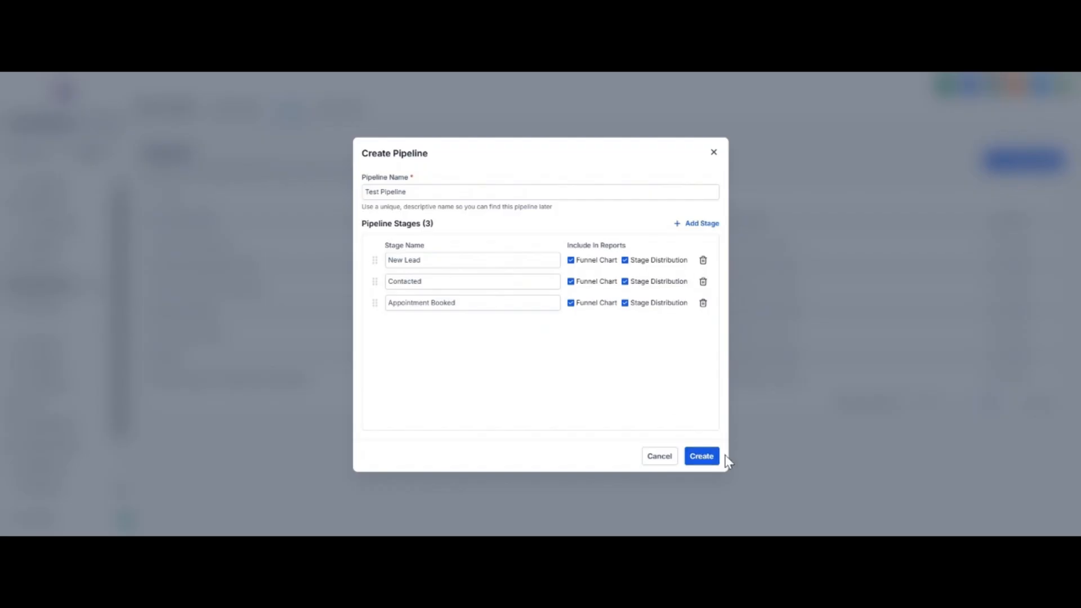
{"action": "left_click", "coordinate": [705, 455]}
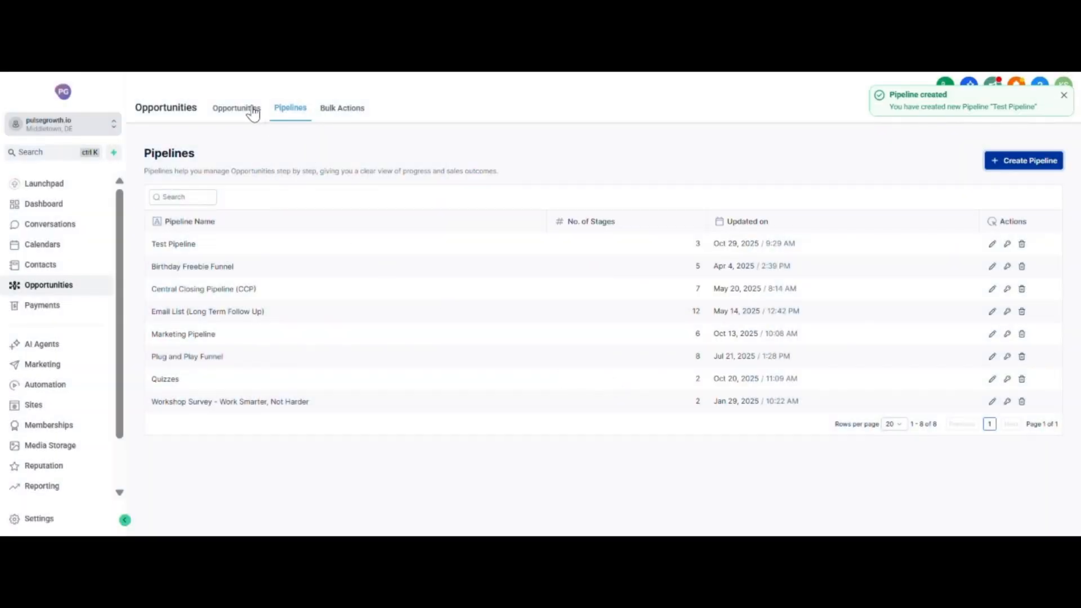
Show Test Pipeline on the opportunities board and look over the board's additional options.
{"action": "left_click", "coordinate": [249, 111]}
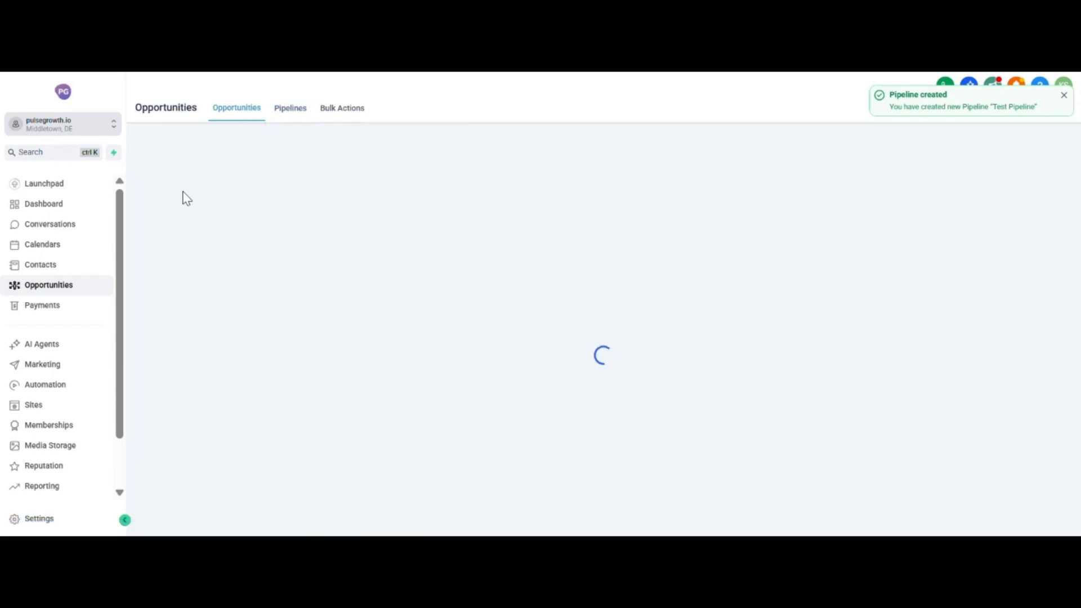
{"action": "left_click", "coordinate": [216, 147]}
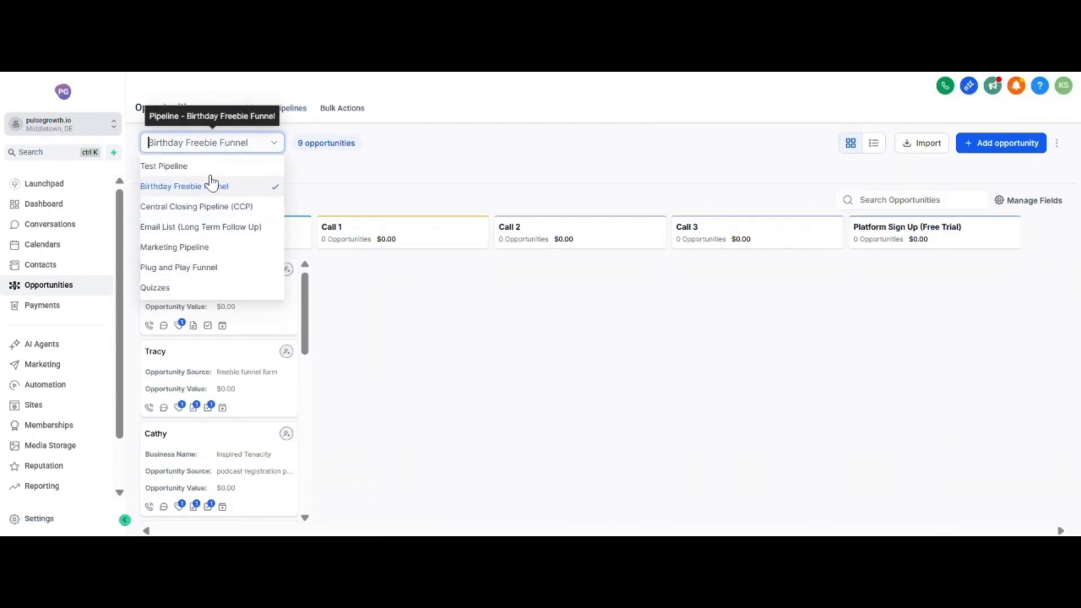
{"action": "left_click", "coordinate": [191, 168]}
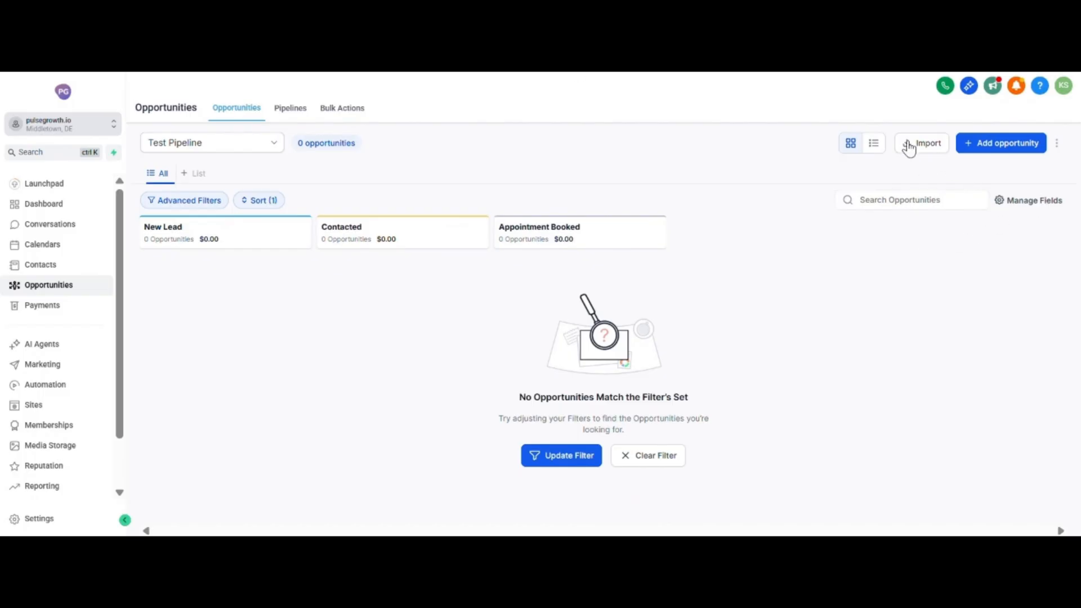
{"action": "left_click", "coordinate": [1057, 146]}
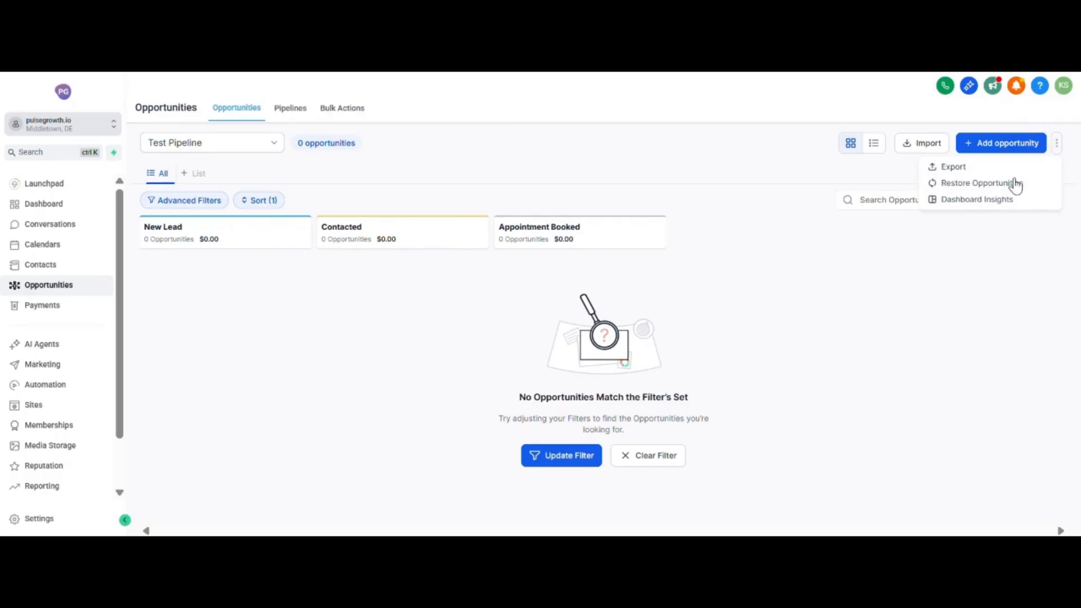
{"action": "left_click", "coordinate": [1007, 229]}
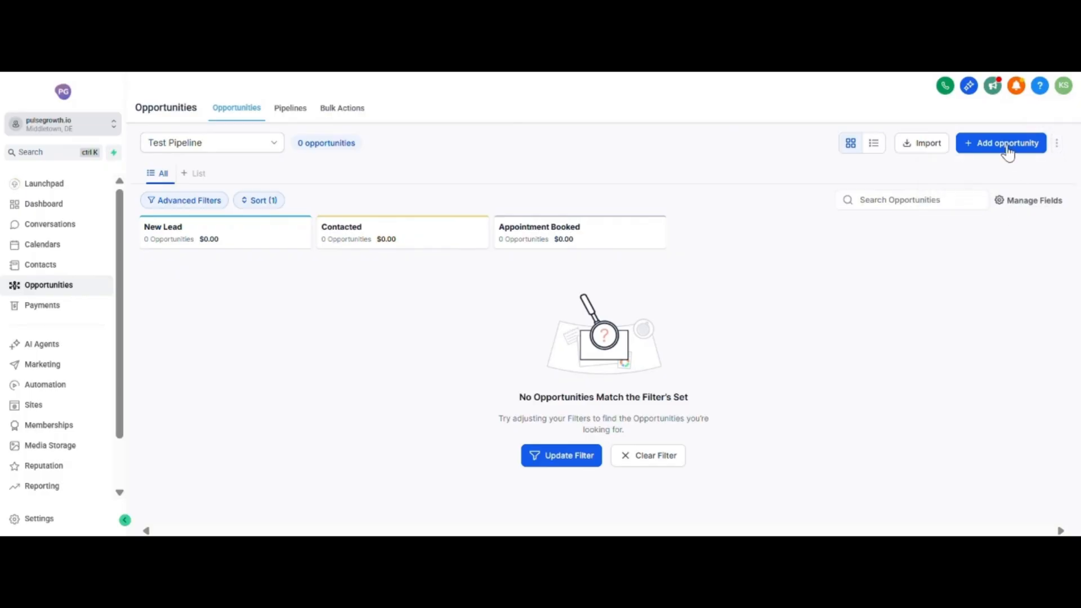
Create an opportunity for an existing contact in the New Lead stage of Test Pipeline and close its details.
{"action": "left_click", "coordinate": [1008, 147]}
{"action": "left_click", "coordinate": [493, 209]}
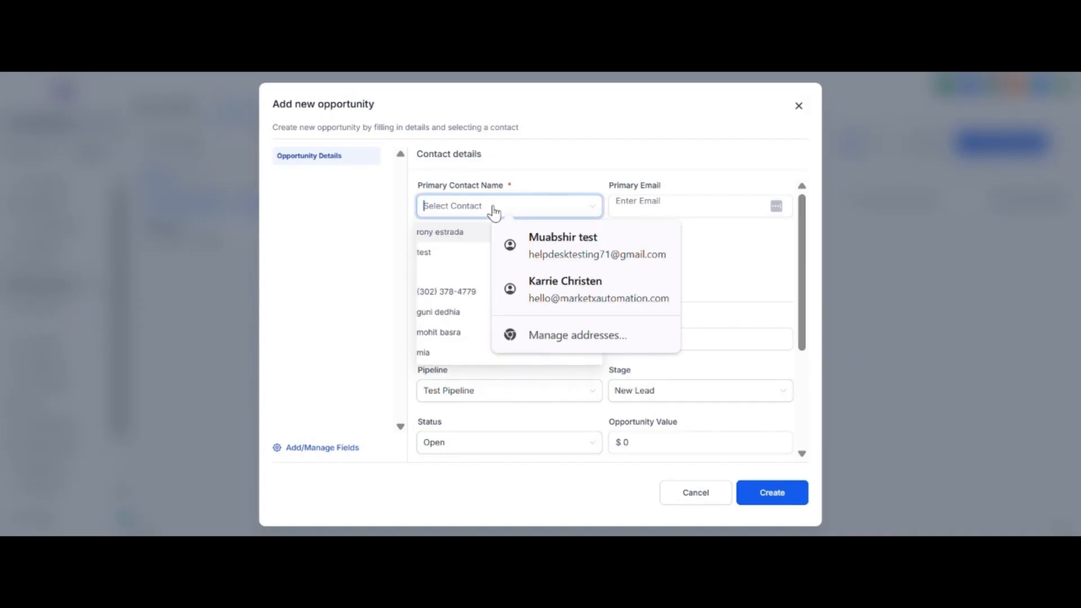
{"action": "type", "text": "soho"}
{"action": "key", "text": "BackSpace"}
{"action": "key", "text": "BackSpace"}
{"action": "key", "text": "BackSpace"}
{"action": "key", "text": "BackSpace"}
{"action": "type", "text": "ver"}
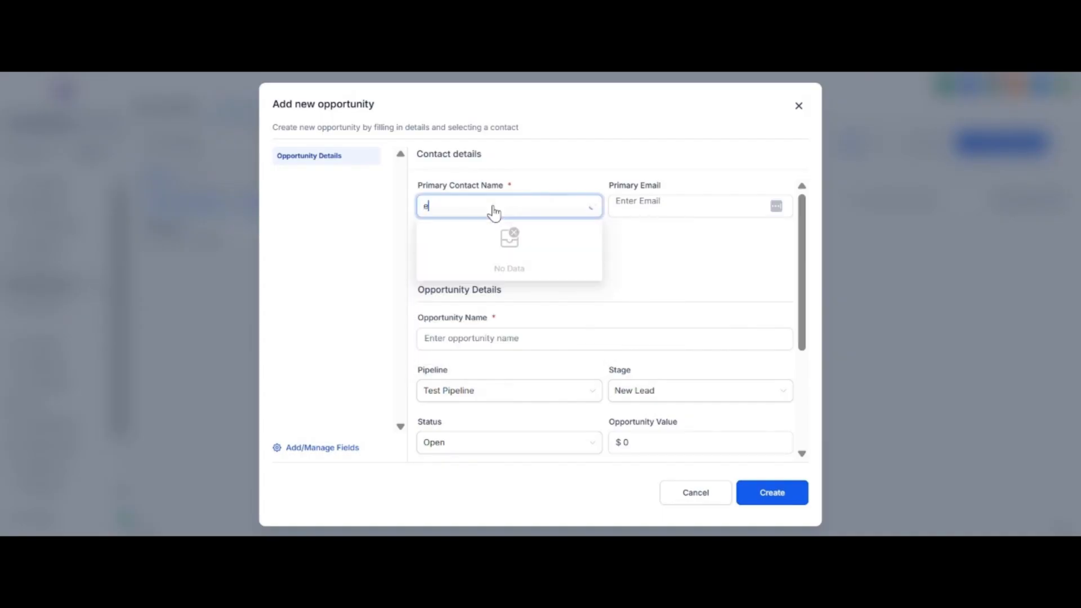
{"action": "left_click", "coordinate": [436, 279]}
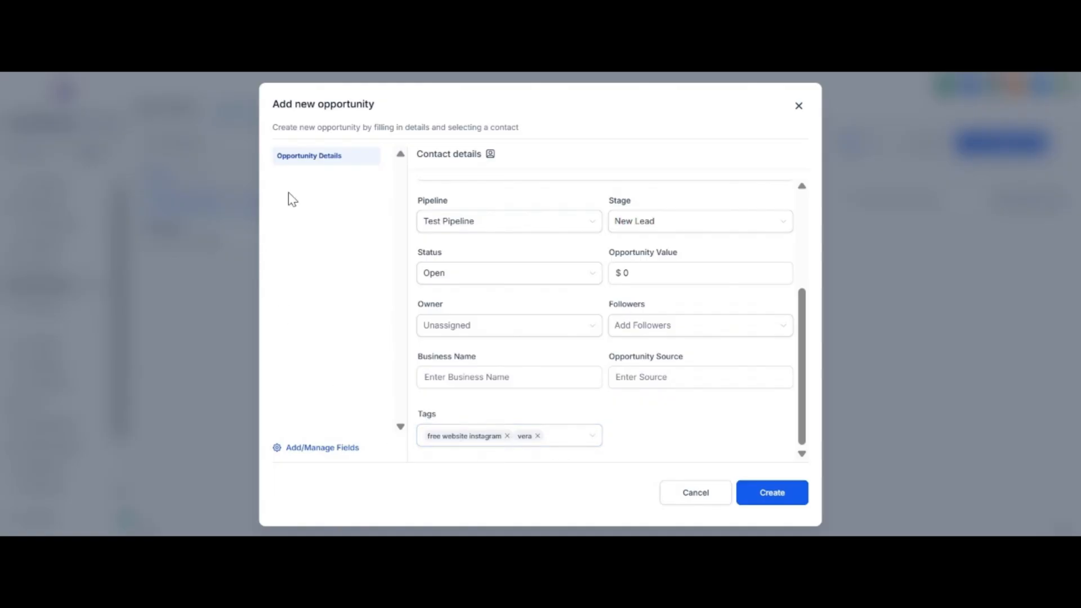
{"action": "left_click", "coordinate": [771, 501]}
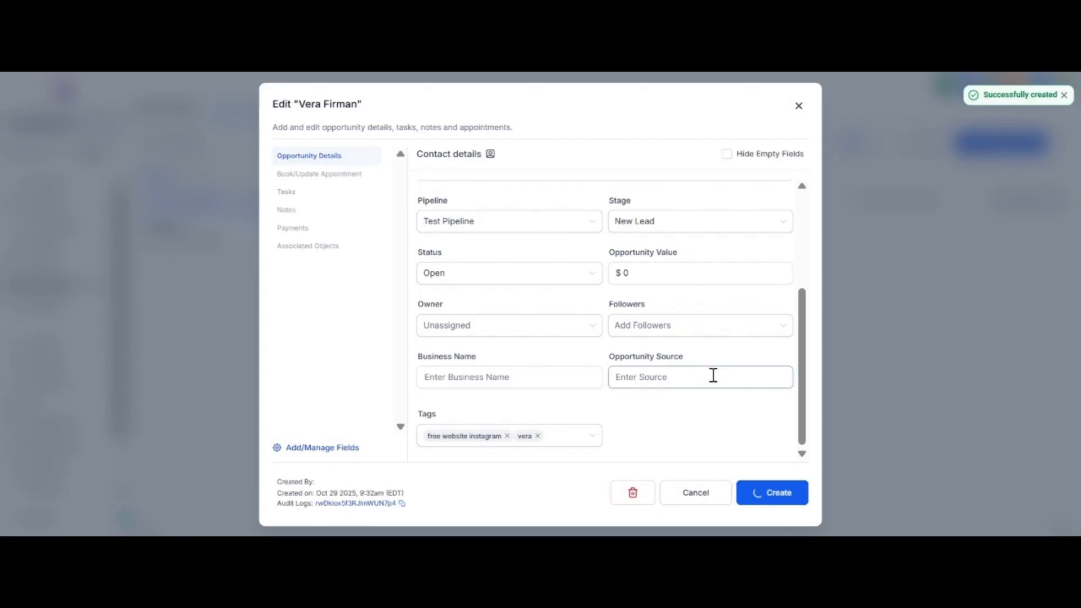
{"action": "left_click", "coordinate": [799, 106]}
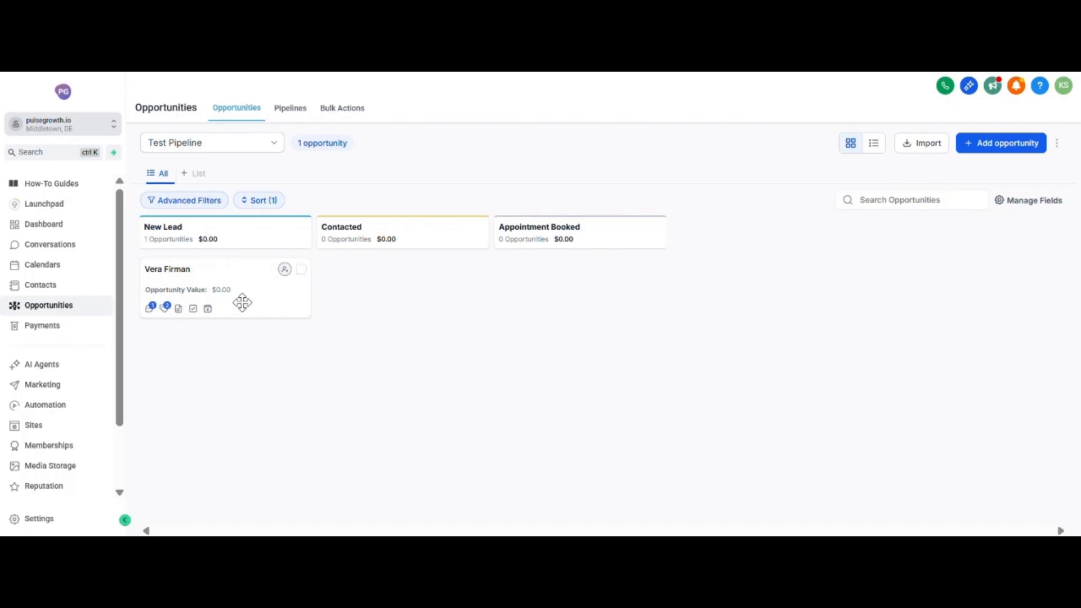
Open the new opportunity and examine its details, appointment booking, tasks, notes and payments, then close it.
{"action": "left_click", "coordinate": [285, 302]}
{"action": "left_click", "coordinate": [537, 340]}
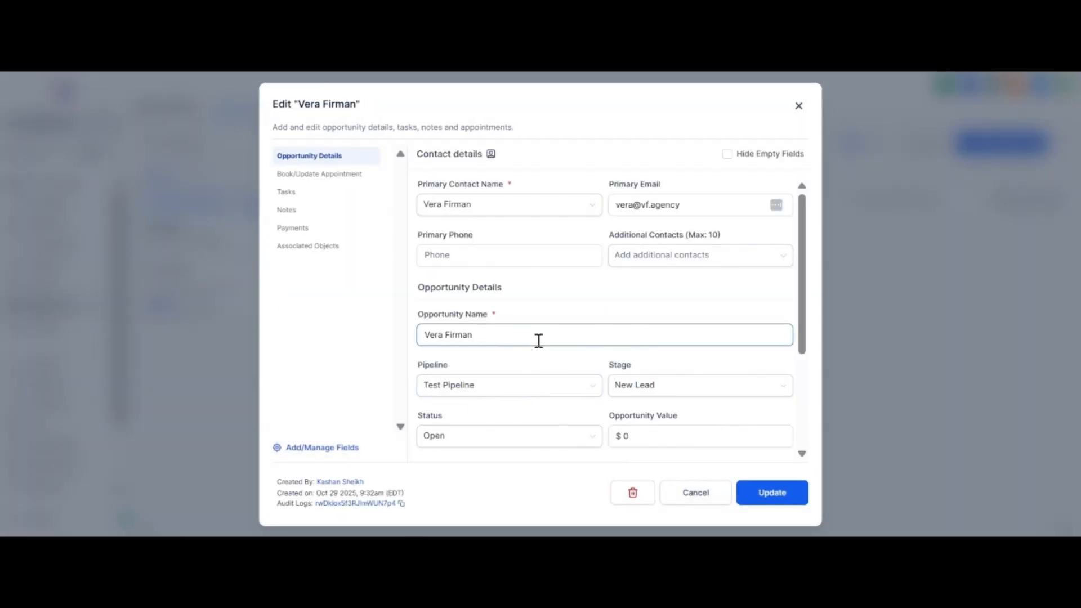
{"action": "scroll", "coordinate": [539, 341], "scroll_direction": "down", "scroll_amount": 3}
{"action": "scroll", "coordinate": [503, 442], "scroll_direction": "up", "scroll_amount": 3}
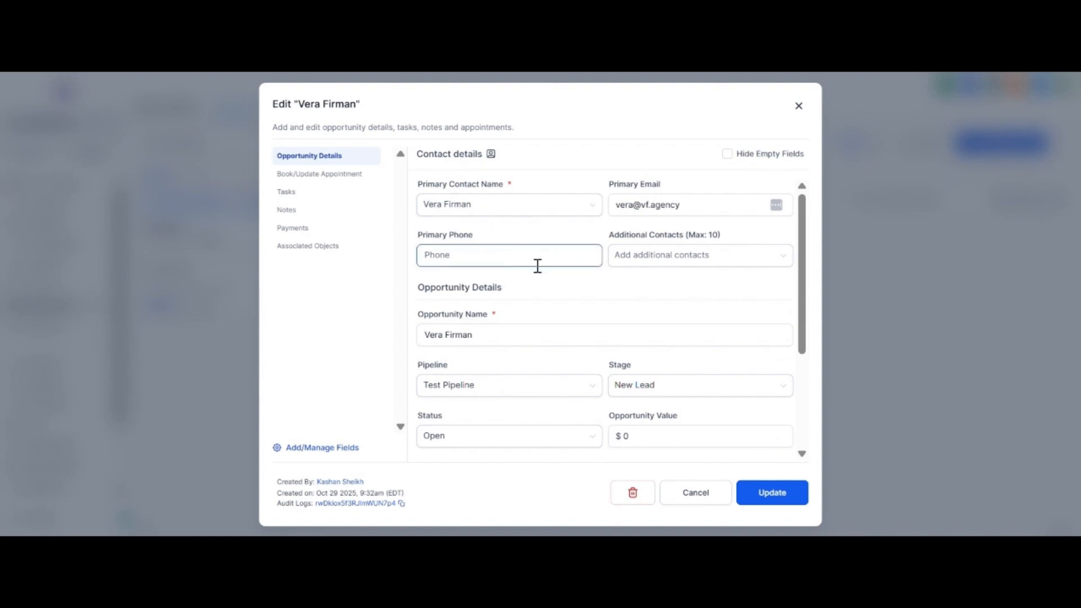
{"action": "scroll", "coordinate": [635, 280], "scroll_direction": "down", "scroll_amount": 3}
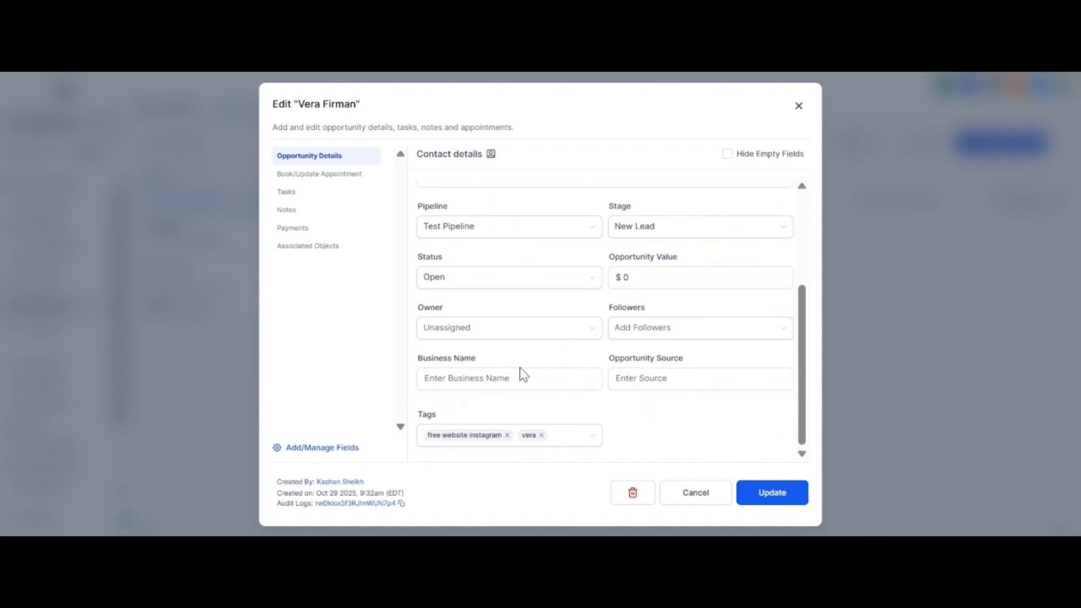
{"action": "scroll", "coordinate": [521, 374], "scroll_direction": "up", "scroll_amount": 3}
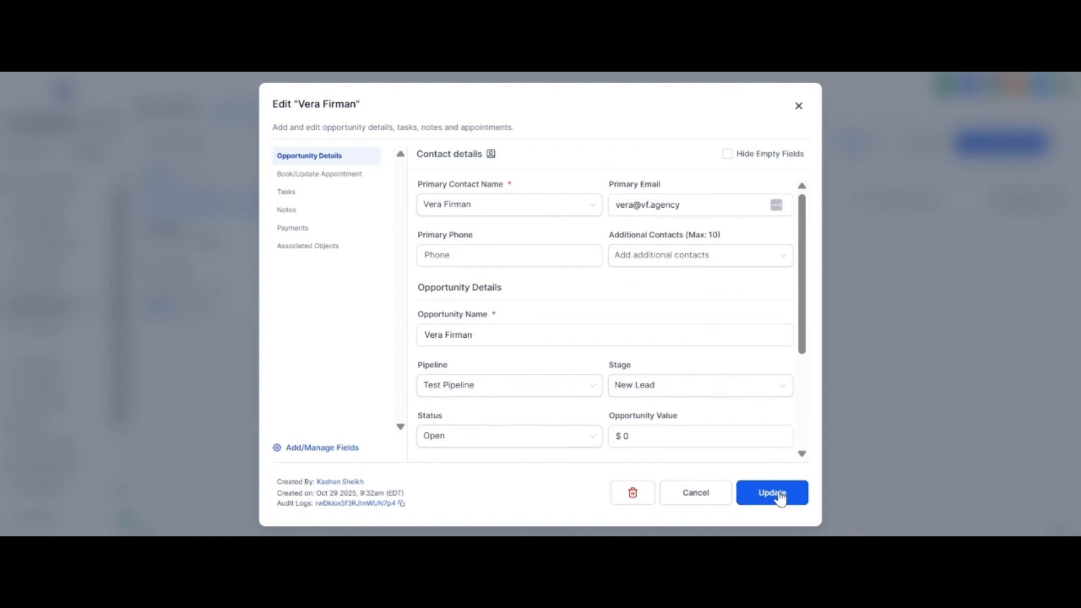
{"action": "left_click", "coordinate": [345, 179]}
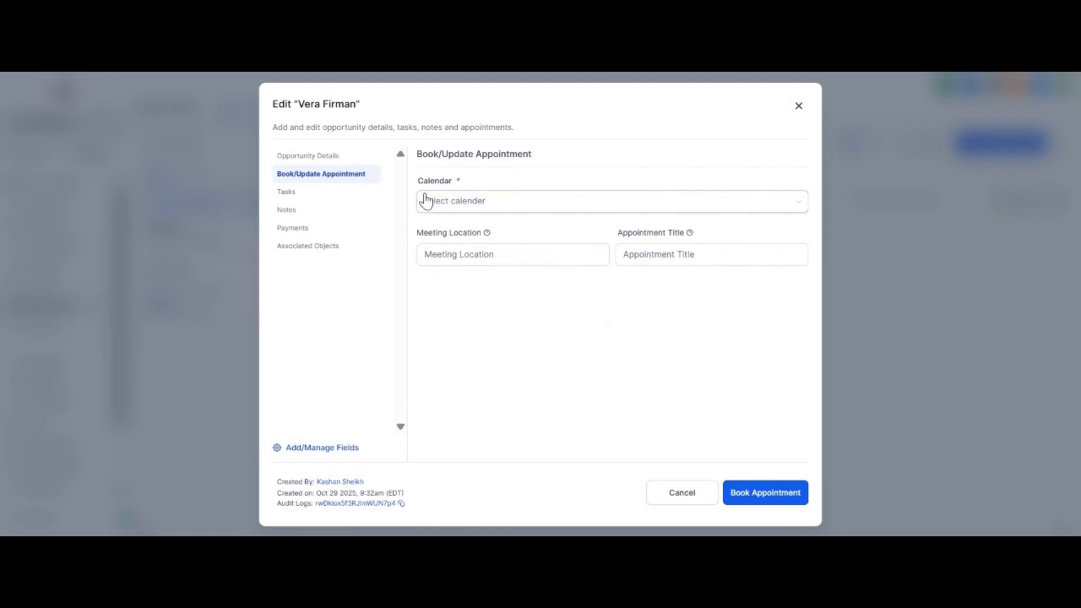
{"action": "left_click", "coordinate": [350, 193]}
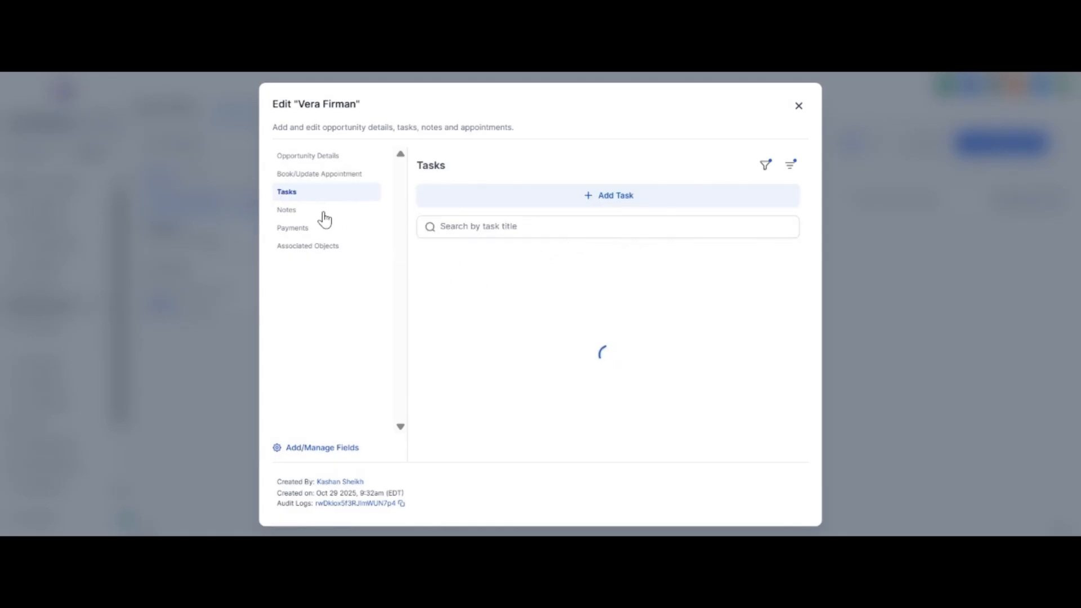
{"action": "left_click", "coordinate": [324, 213]}
{"action": "left_click", "coordinate": [328, 230]}
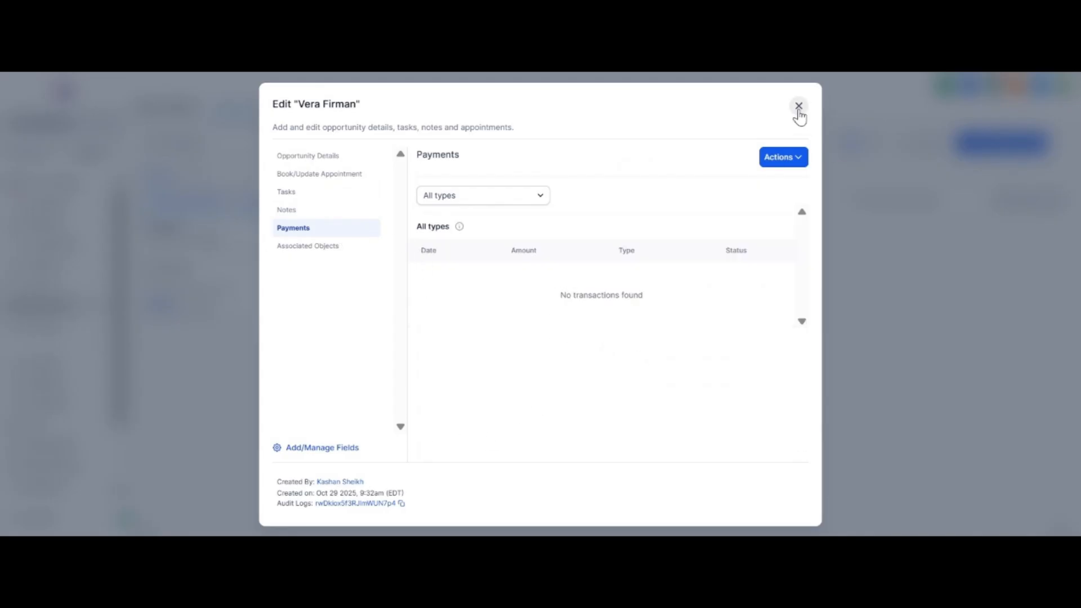
{"action": "left_click", "coordinate": [799, 106]}
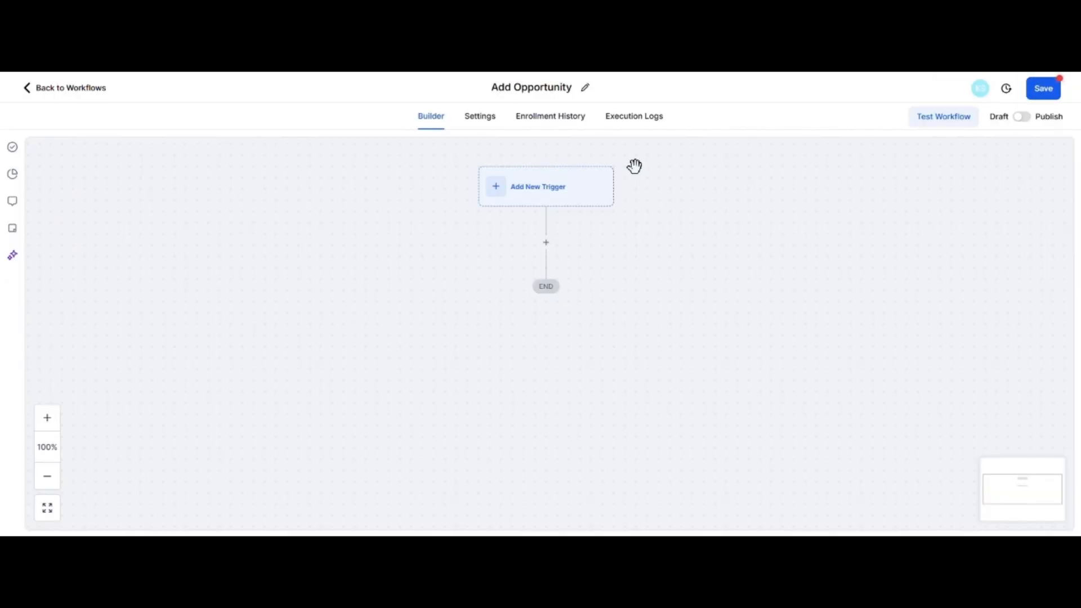
Find the Form Submitted trigger and start adding it to the Add Opportunity workflow.
{"action": "left_click", "coordinate": [533, 198]}
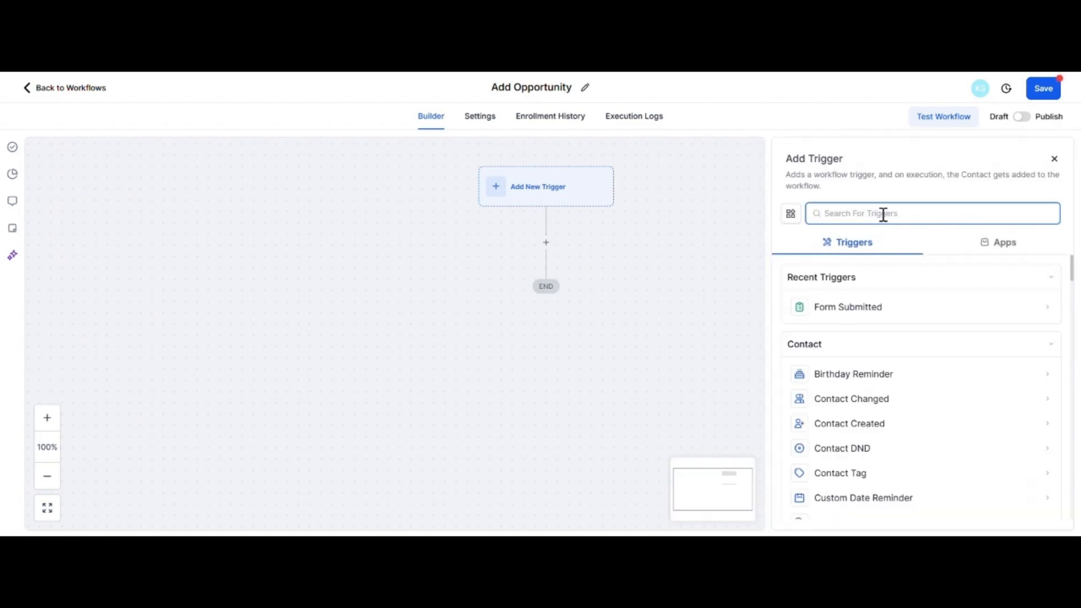
{"action": "type", "text": "for"}
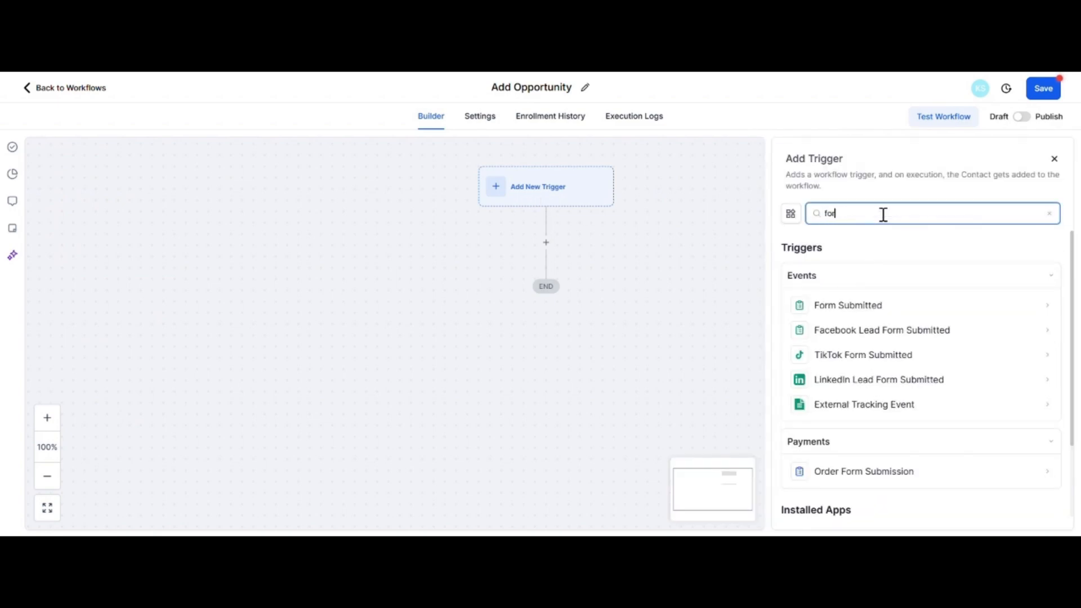
{"action": "type", "text": "m submitted"}
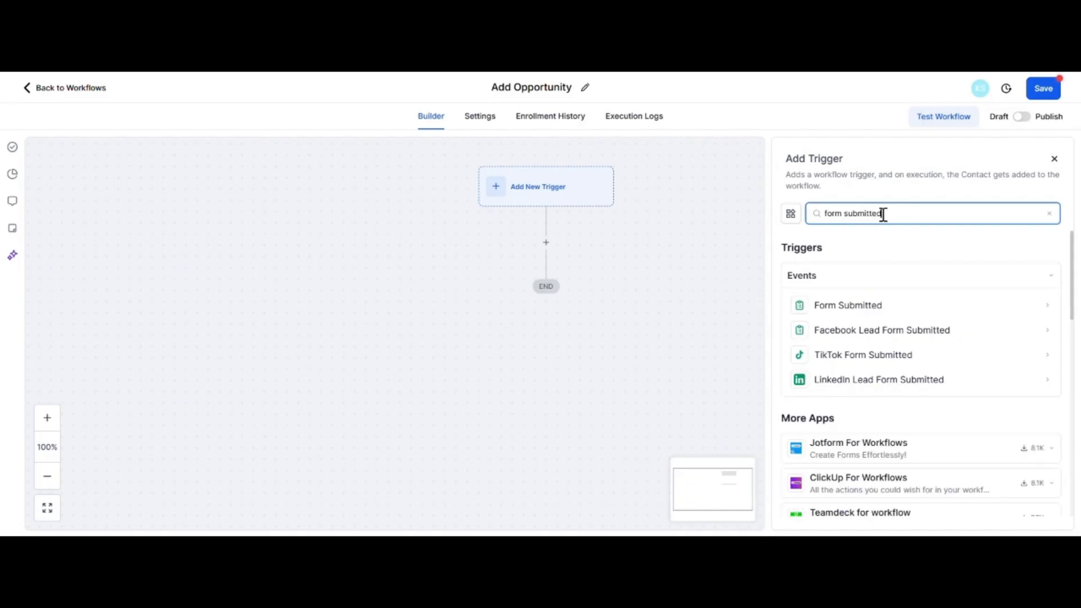
{"action": "left_click", "coordinate": [861, 307]}
Filter the Form Submitted trigger with Form is set to Plug-&-Play and save the trigger.
{"action": "left_click", "coordinate": [612, 318]}
{"action": "left_click", "coordinate": [666, 338]}
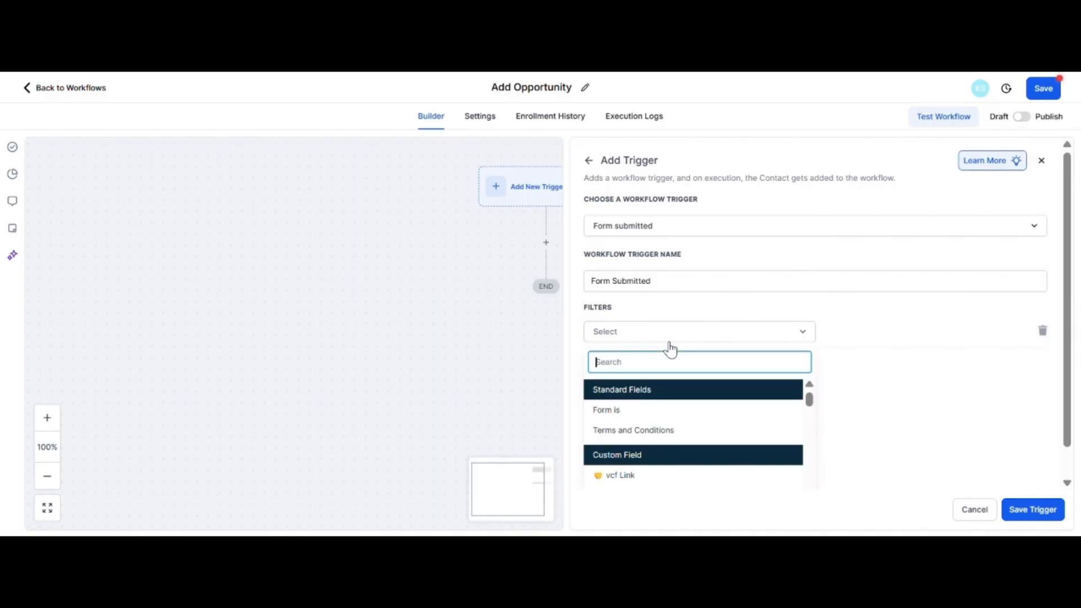
{"action": "left_click", "coordinate": [632, 411]}
{"action": "left_click", "coordinate": [890, 333]}
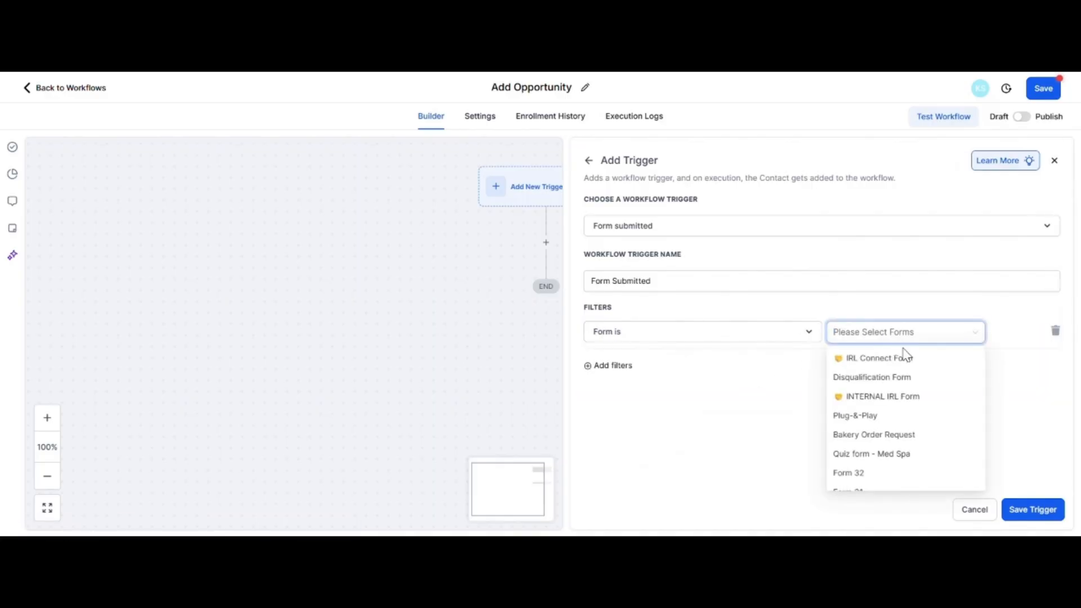
{"action": "left_click", "coordinate": [912, 415]}
{"action": "left_click", "coordinate": [1033, 507]}
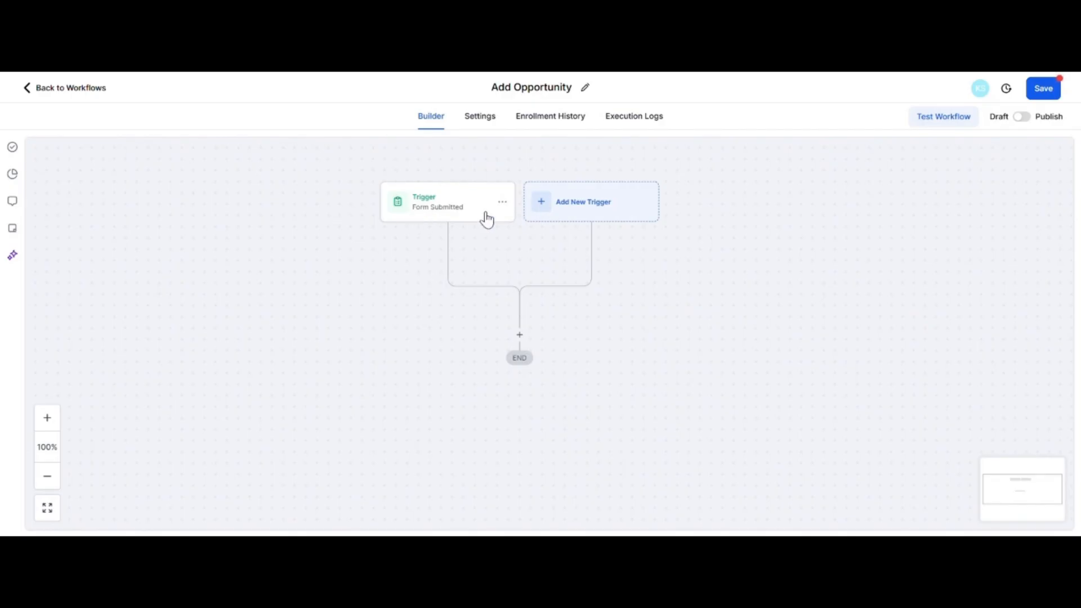
Add a Create Opportunity action below the Form Submitted trigger and choose Test Pipeline as its pipeline.
{"action": "left_click", "coordinate": [520, 335]}
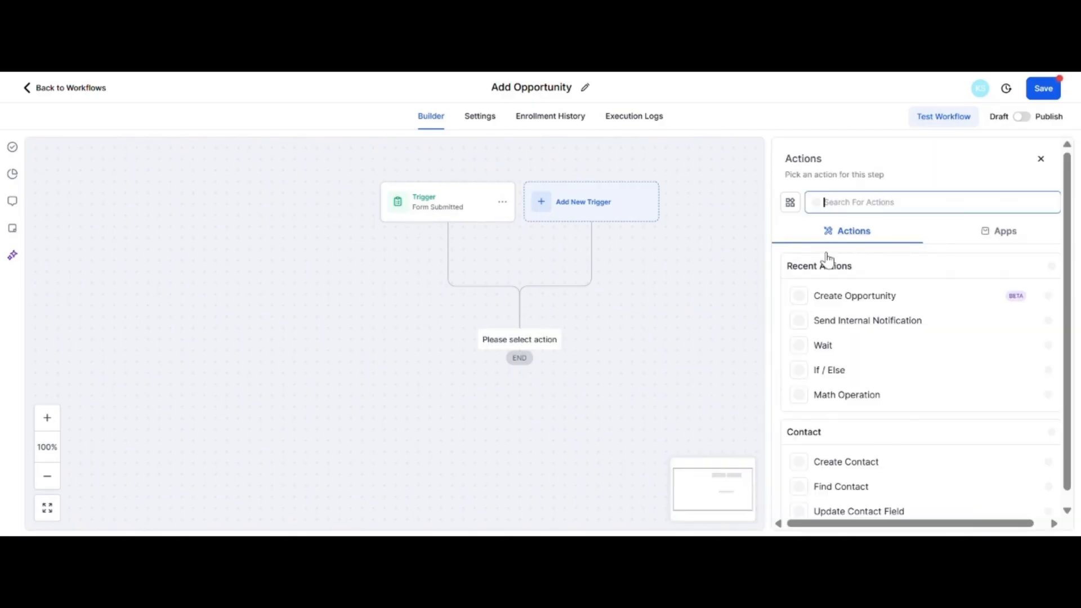
{"action": "type", "text": "create"}
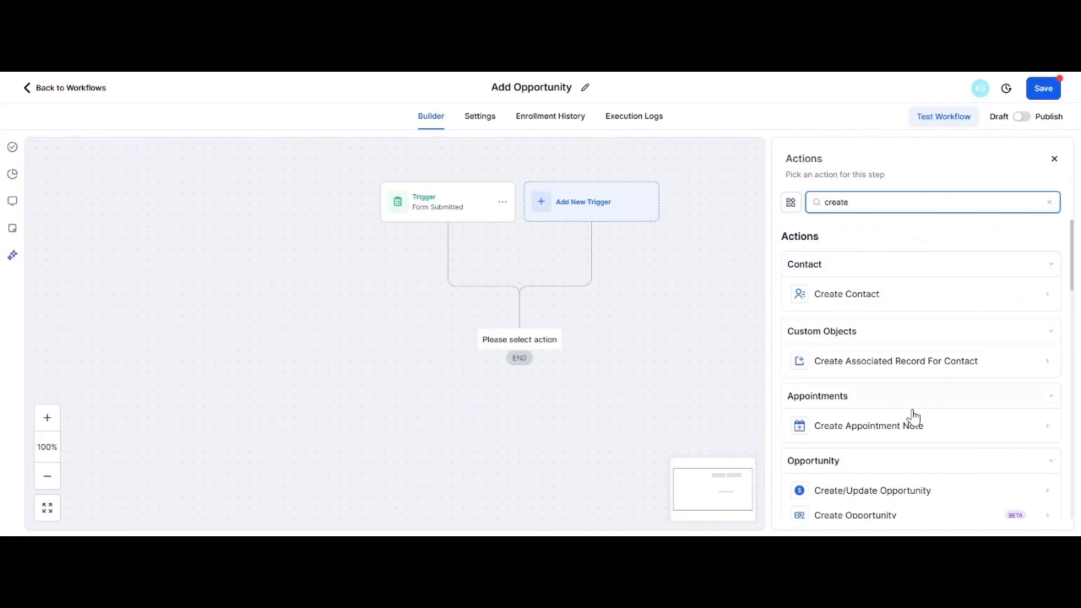
{"action": "scroll", "coordinate": [883, 383], "scroll_direction": "down", "scroll_amount": 3}
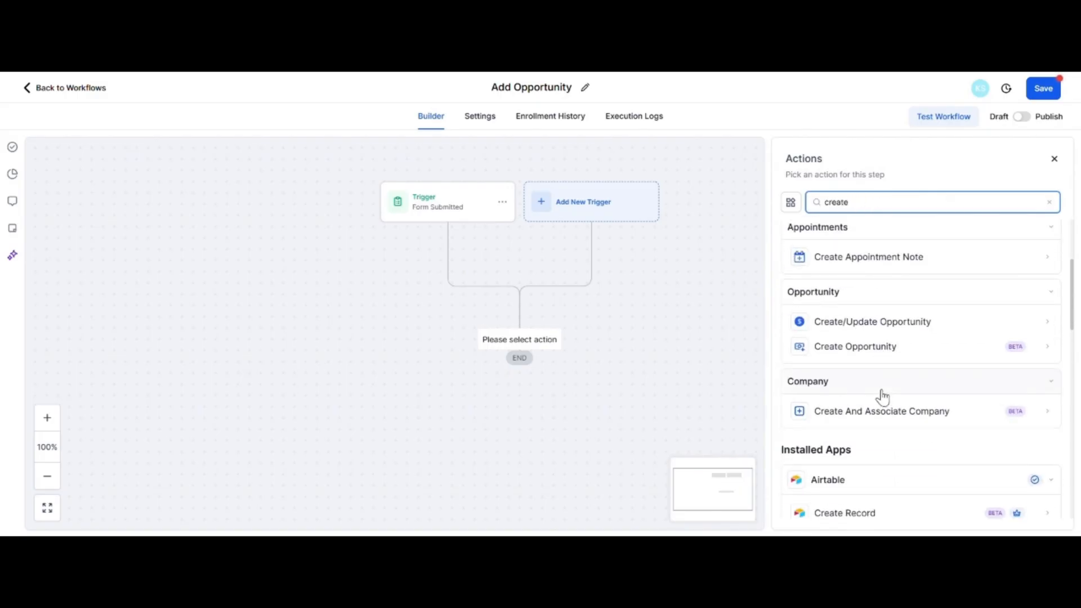
{"action": "left_click", "coordinate": [866, 355]}
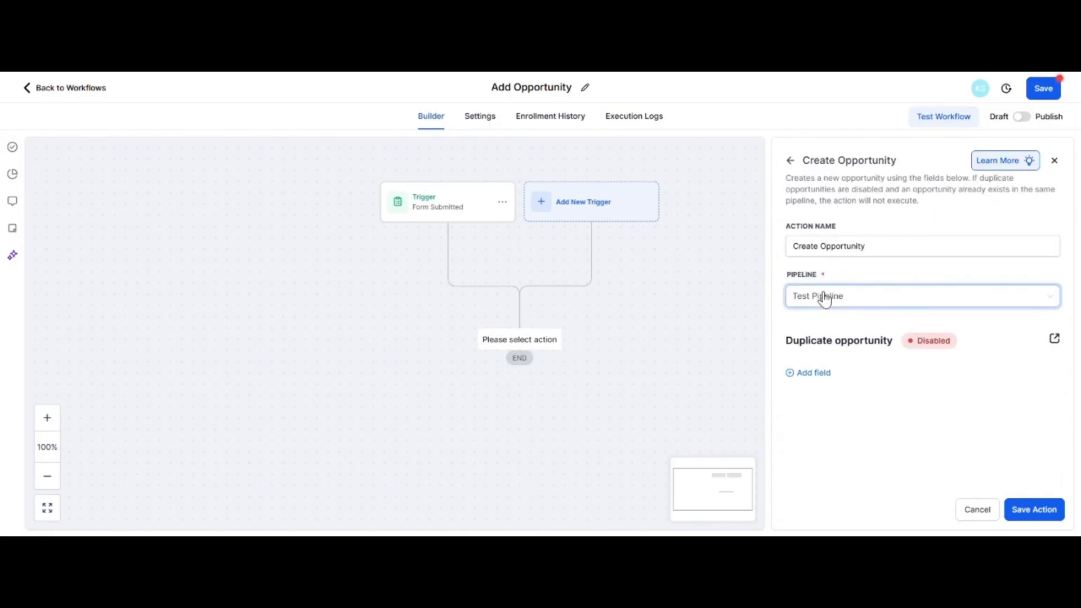
Add a Pipeline Stage field to the Create Opportunity action and set it to New Lead.
{"action": "left_click", "coordinate": [808, 374]}
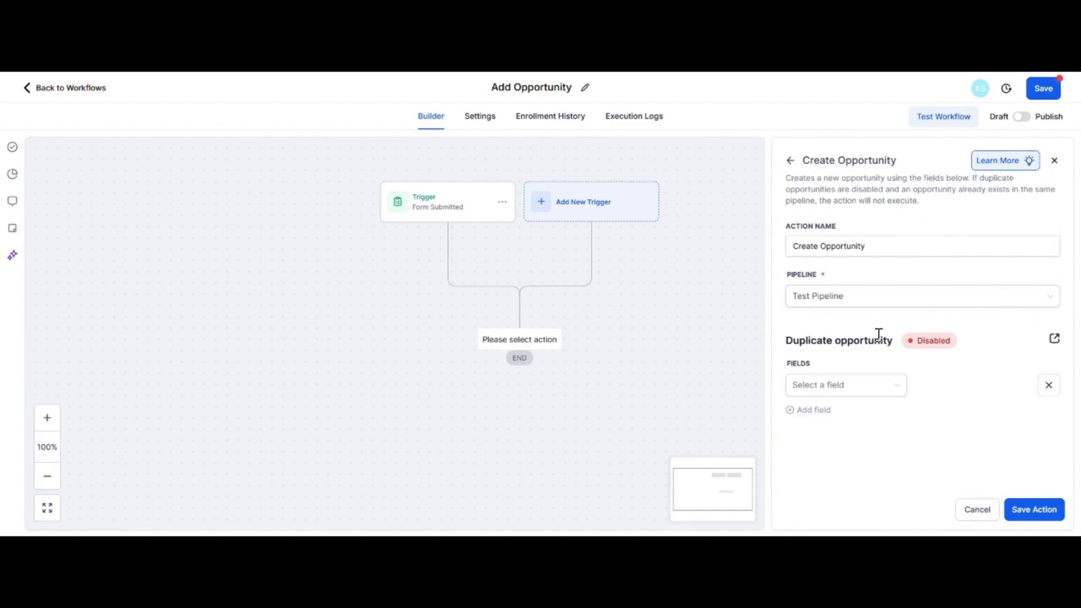
{"action": "left_click", "coordinate": [849, 384]}
{"action": "left_click", "coordinate": [830, 278]}
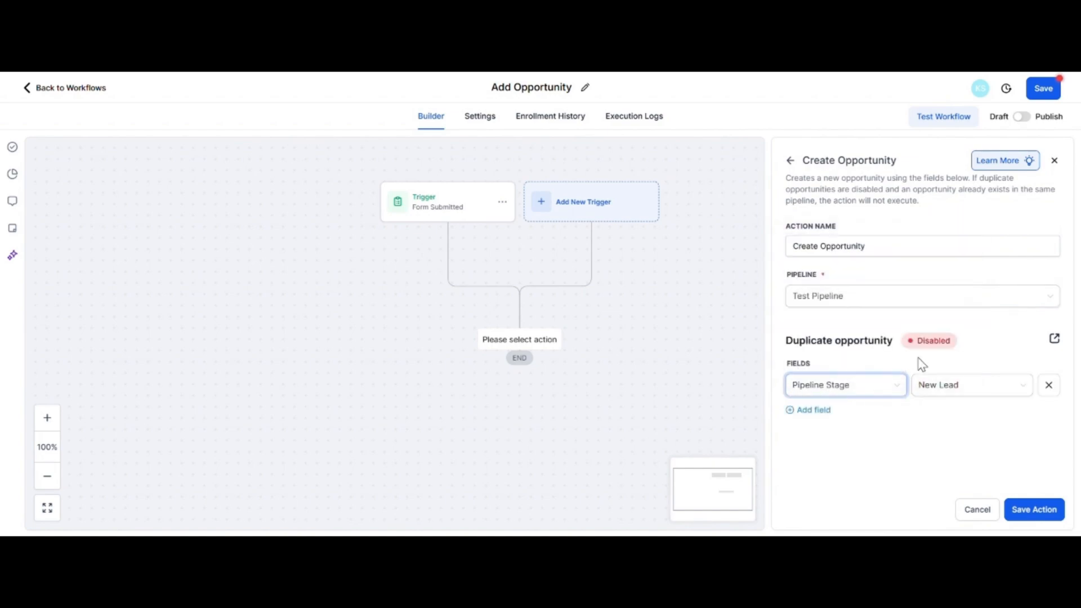
{"action": "left_click", "coordinate": [951, 396]}
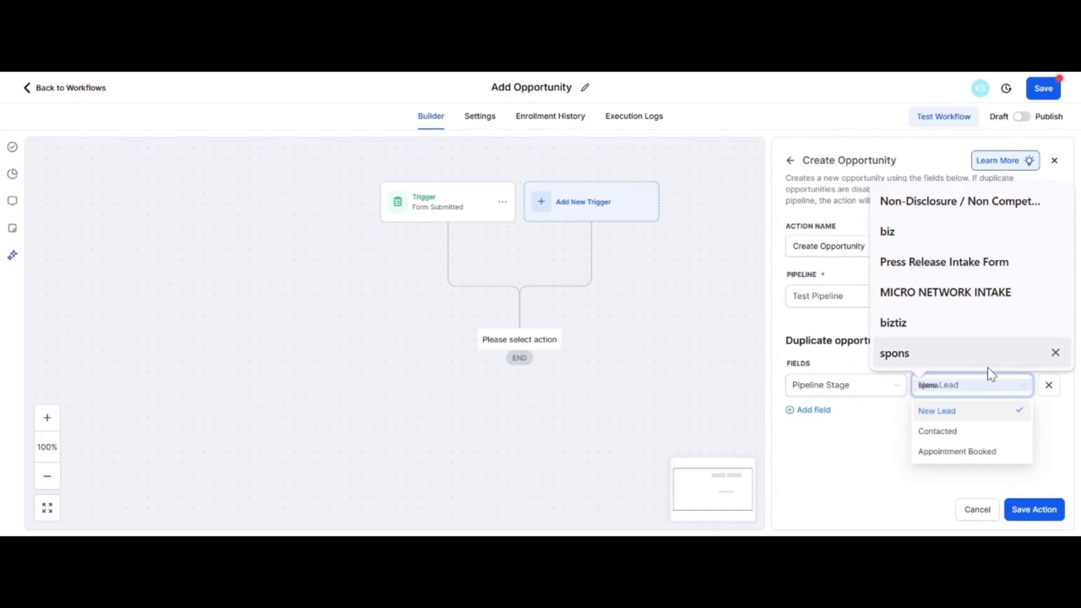
{"action": "left_click", "coordinate": [1056, 454]}
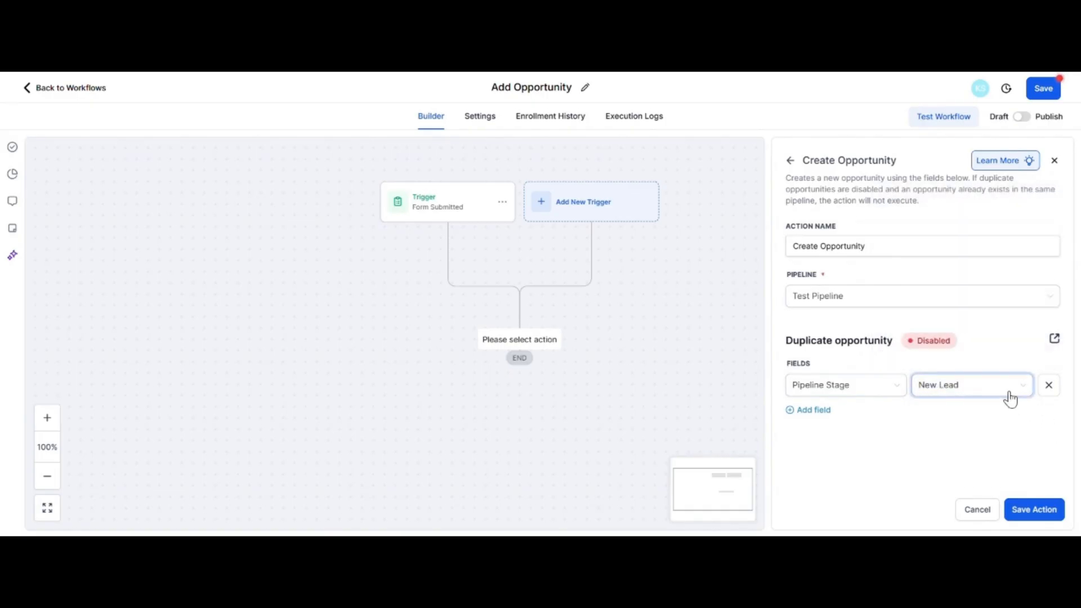
{"action": "left_click", "coordinate": [1010, 397]}
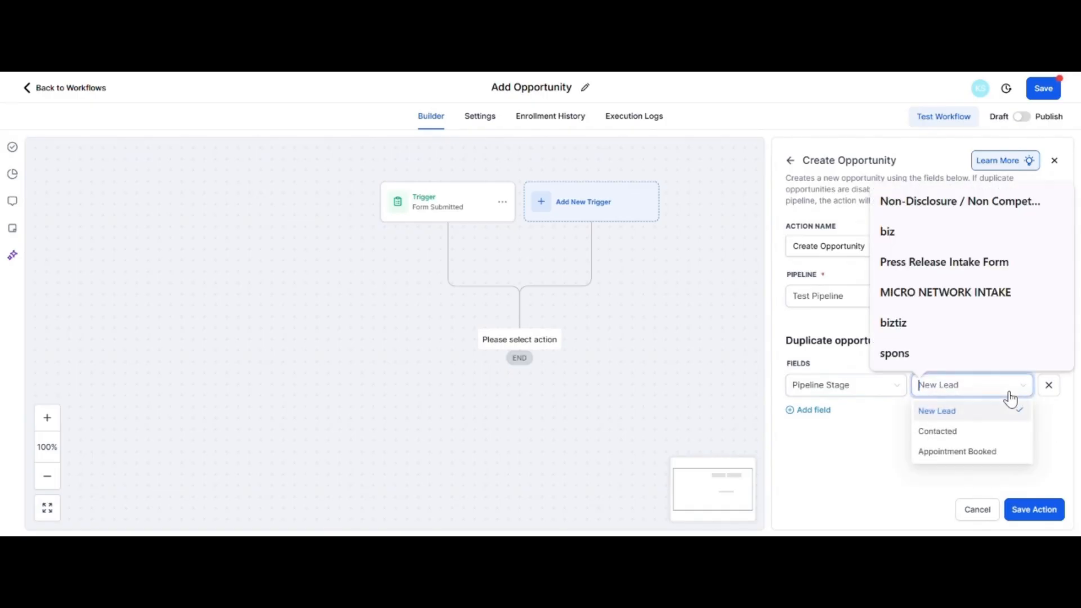
{"action": "left_click", "coordinate": [952, 412]}
Add an Opportunity Name field to the action and fill it with the contact's First Name custom value.
{"action": "left_click", "coordinate": [805, 411]}
{"action": "left_click", "coordinate": [814, 423]}
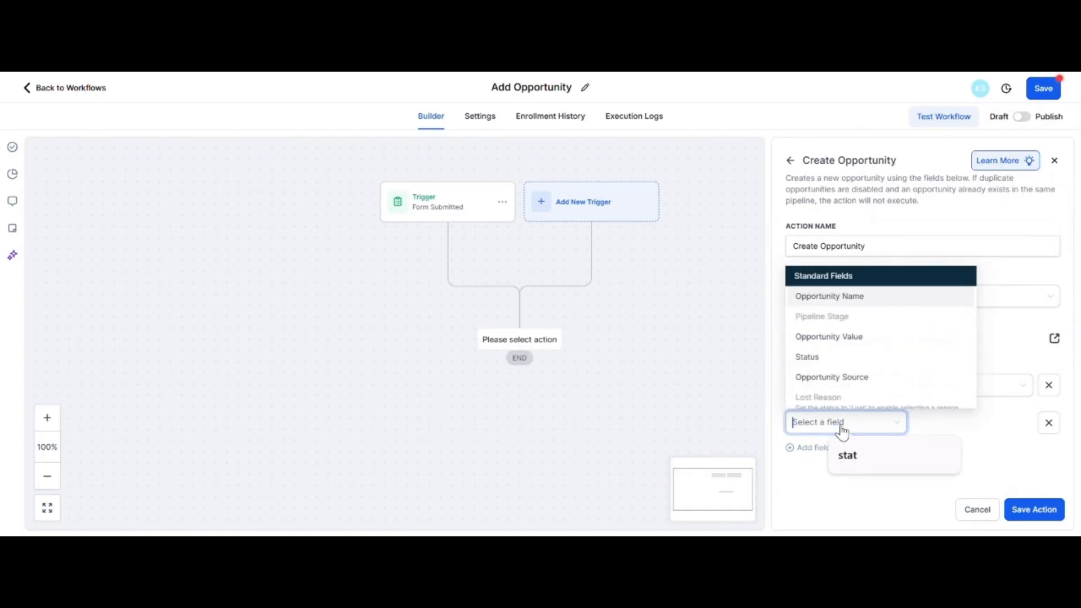
{"action": "left_click", "coordinate": [841, 297]}
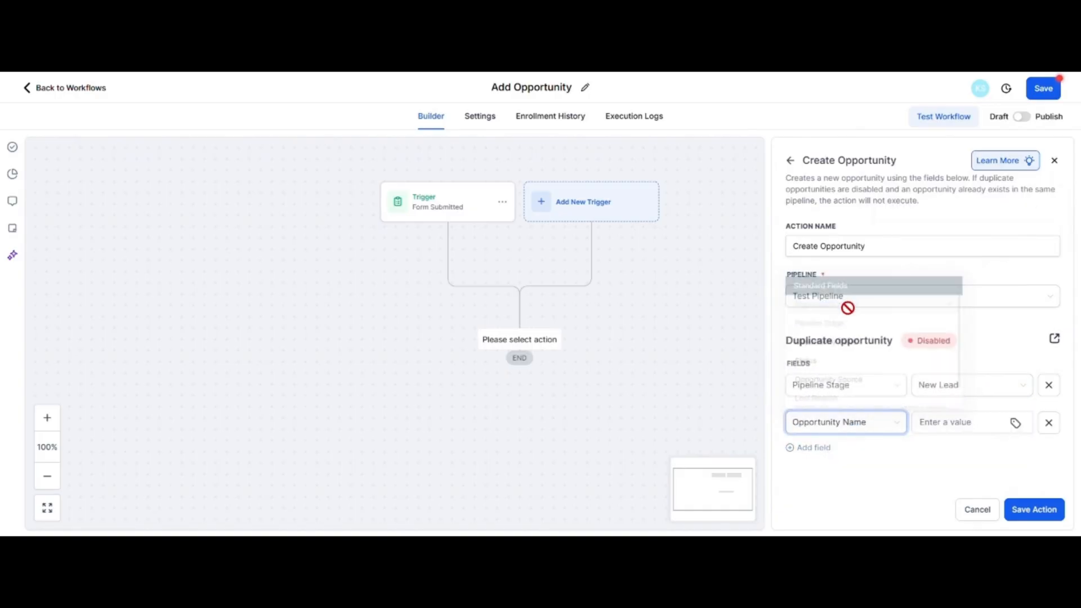
{"action": "left_click", "coordinate": [1015, 424]}
{"action": "left_click", "coordinate": [888, 194]}
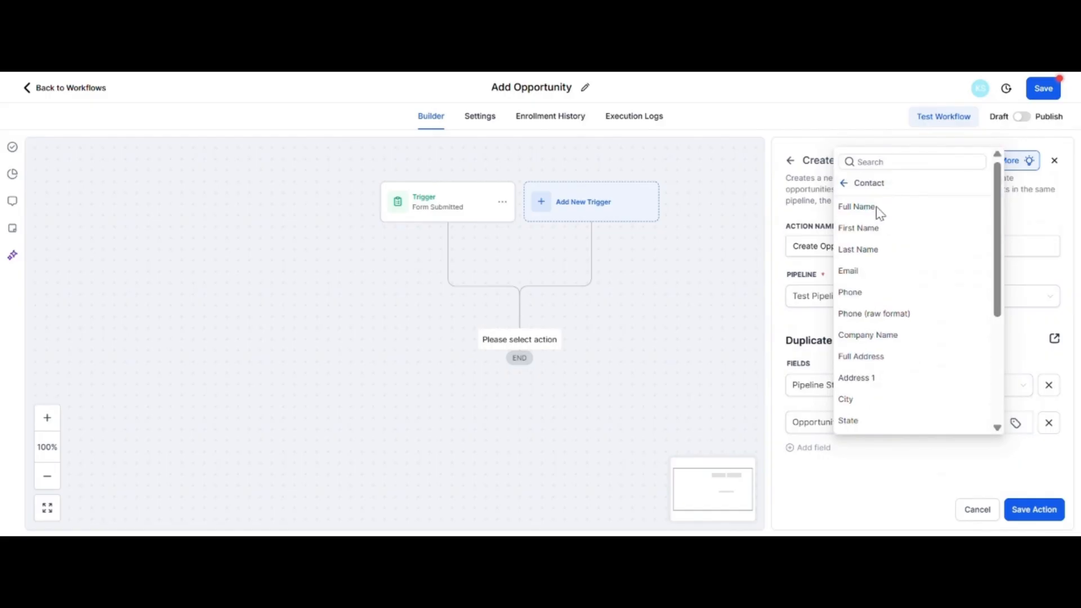
{"action": "left_click", "coordinate": [864, 228]}
Add an Opportunity Source field using the contact source value and save the Create Opportunity action.
{"action": "left_click", "coordinate": [813, 450]}
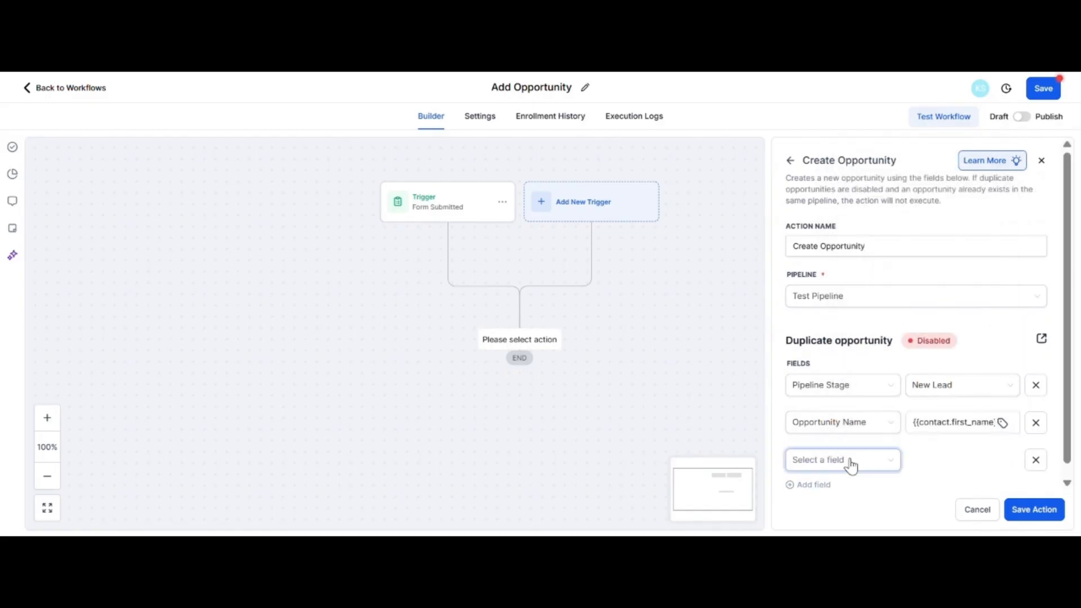
{"action": "left_click", "coordinate": [851, 461]}
{"action": "left_click", "coordinate": [882, 414]}
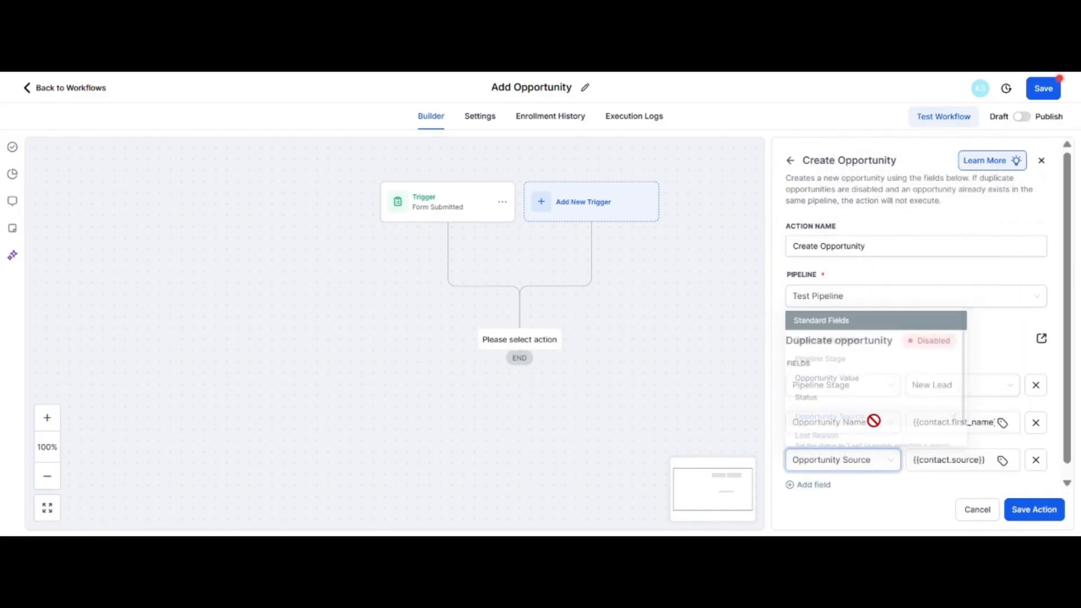
{"action": "scroll", "coordinate": [938, 407], "scroll_direction": "down", "scroll_amount": 1}
{"action": "left_click", "coordinate": [1034, 511]}
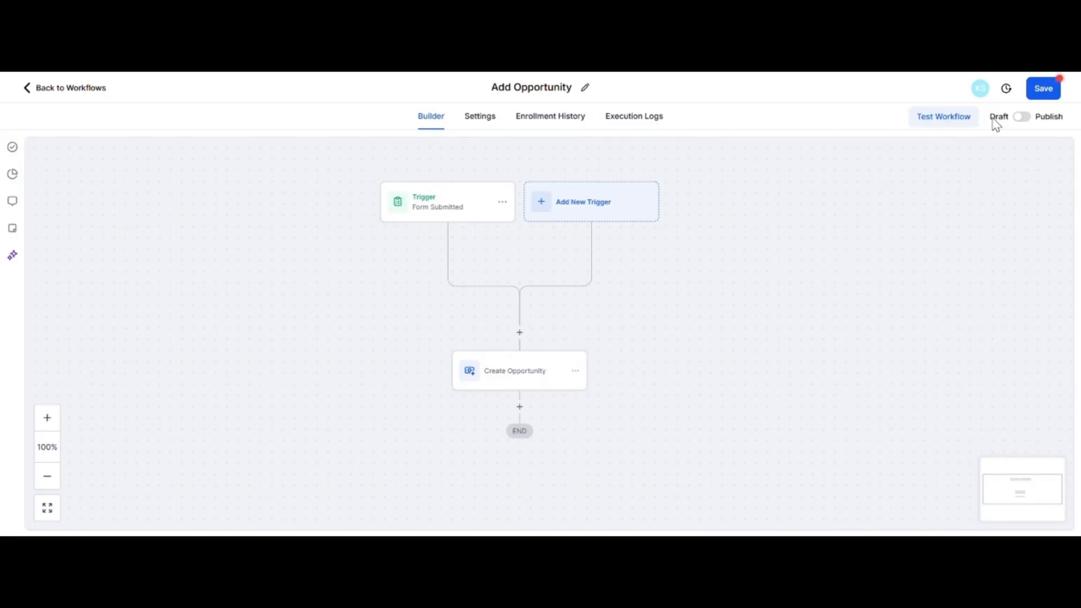
Switch the Add Opportunity workflow from Draft to Publish, save it and dismiss the notification.
{"action": "left_click", "coordinate": [1029, 122]}
{"action": "left_click", "coordinate": [1043, 91]}
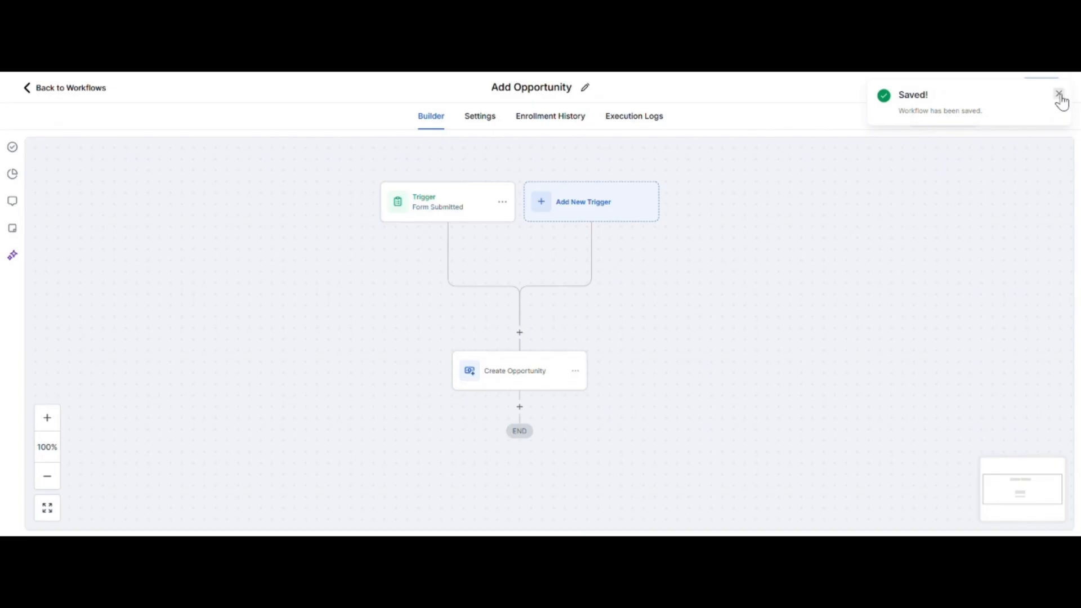
{"action": "left_click", "coordinate": [1059, 94]}
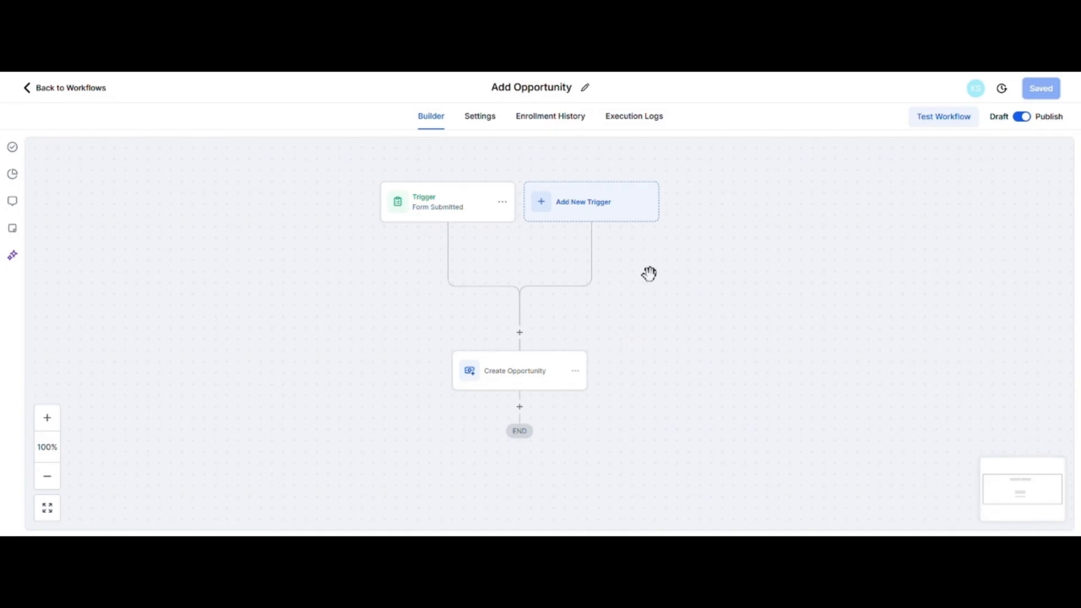
{"action": "scroll", "coordinate": [686, 287], "scroll_direction": "down", "scroll_amount": 1}
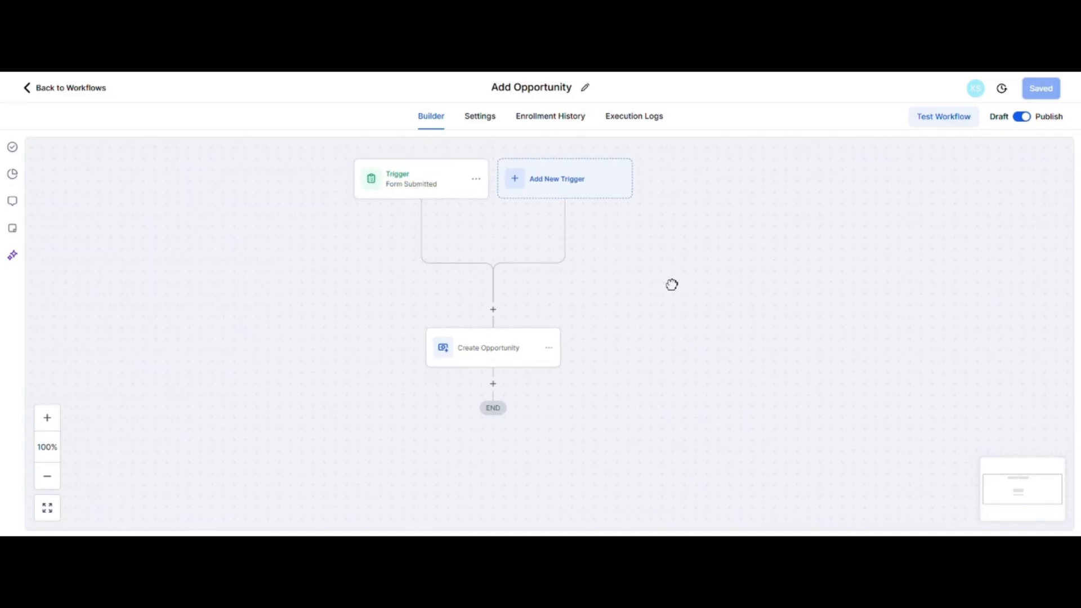